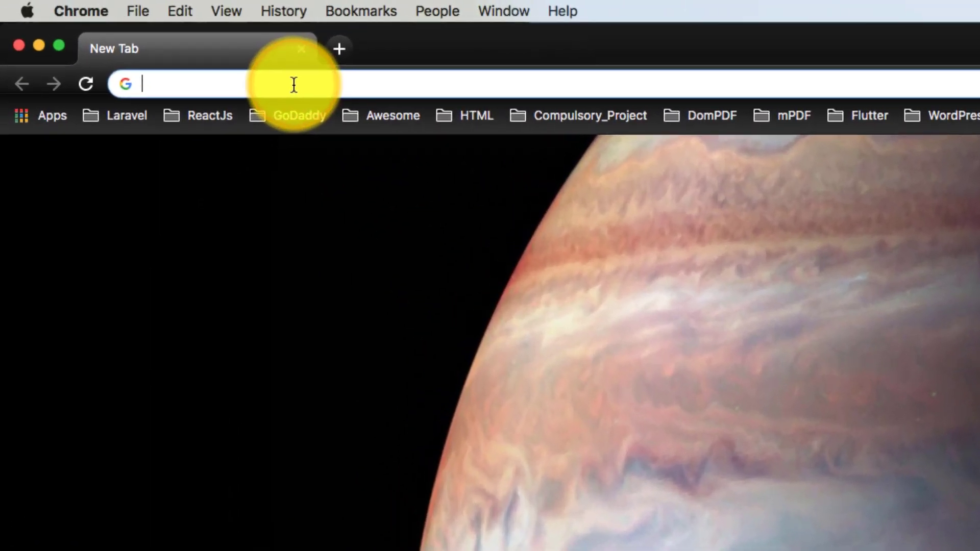
Step: Load the kali.org website and go to its Downloads page
text(kali.org)
key(Return)
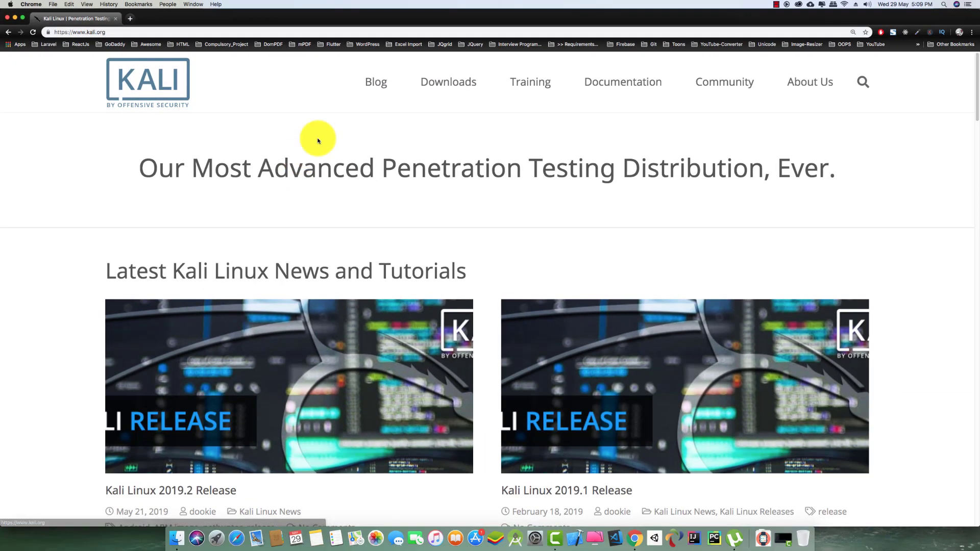
click(563, 103)
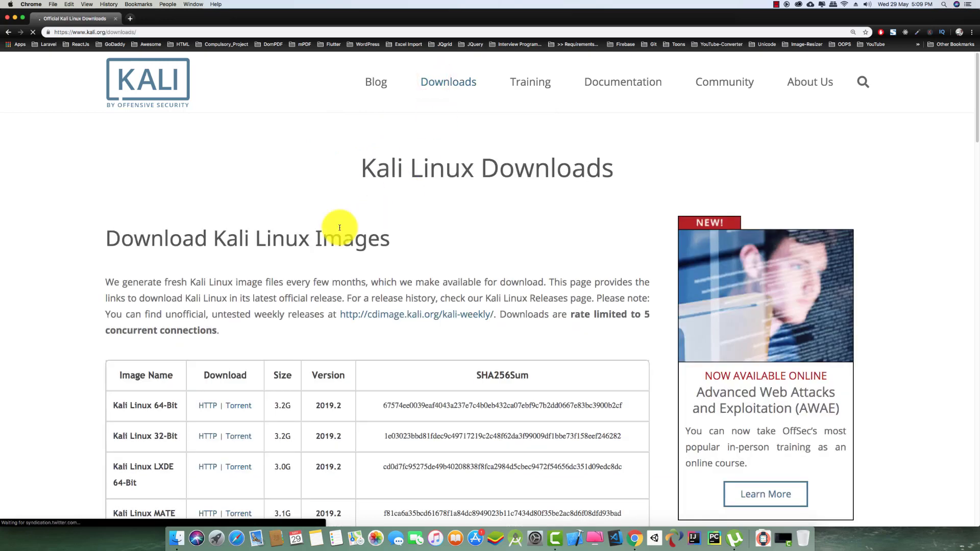
Step: Open the Offensive Security download page listed beside the 64-Bit VirtualBox image
scroll(339, 225, down, 3)
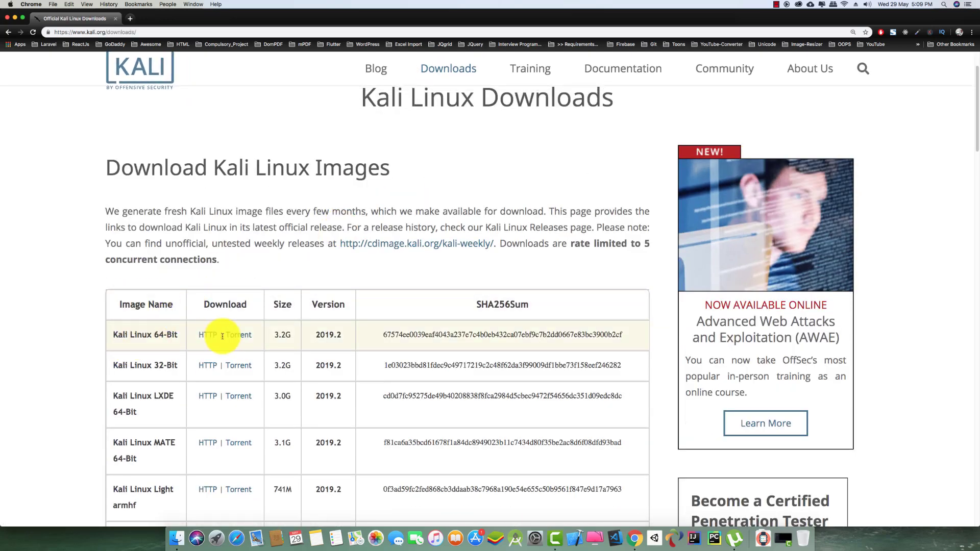
scroll(203, 341, down, 5)
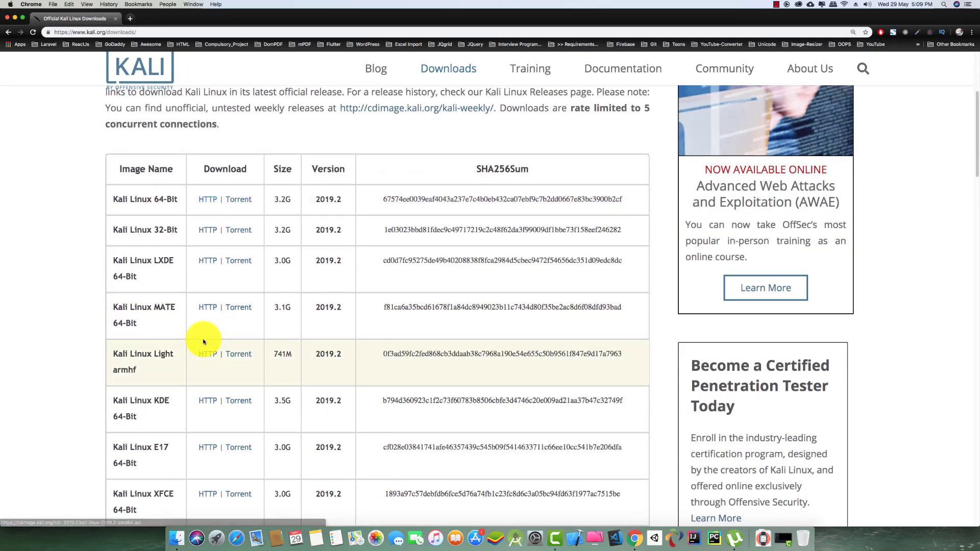
scroll(204, 341, down, 10)
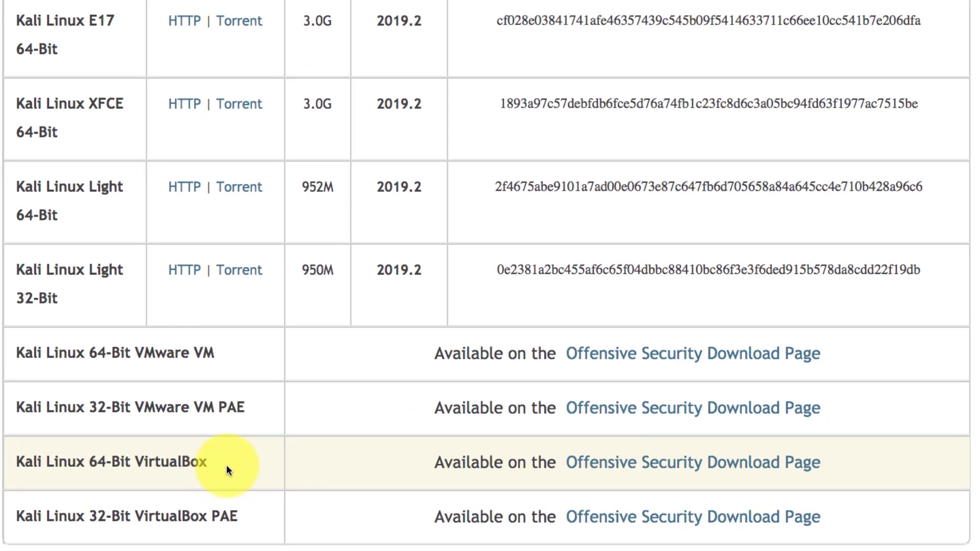
click(656, 463)
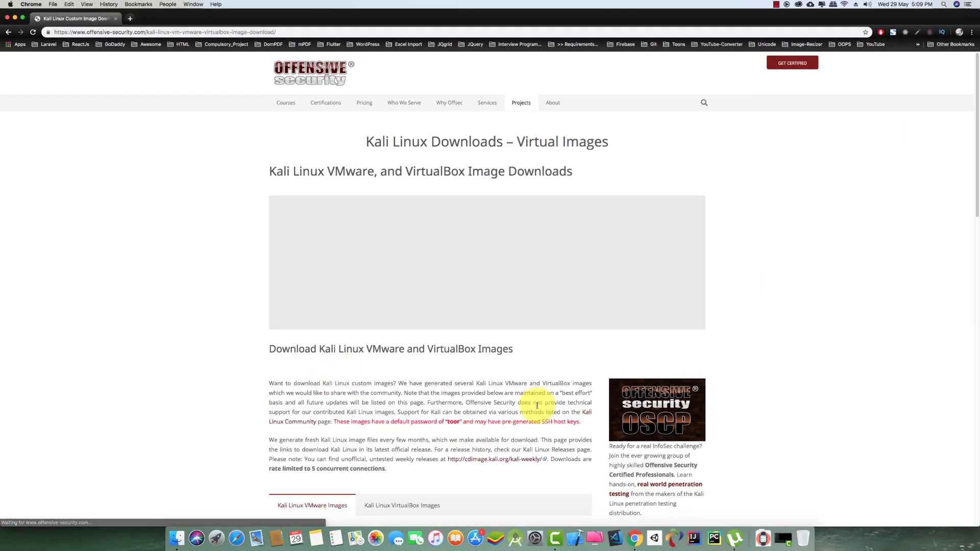
Step: Switch to the VirtualBox images and download the Kali Linux VirtualBox 64-Bit OVA
scroll(533, 403, down, 5)
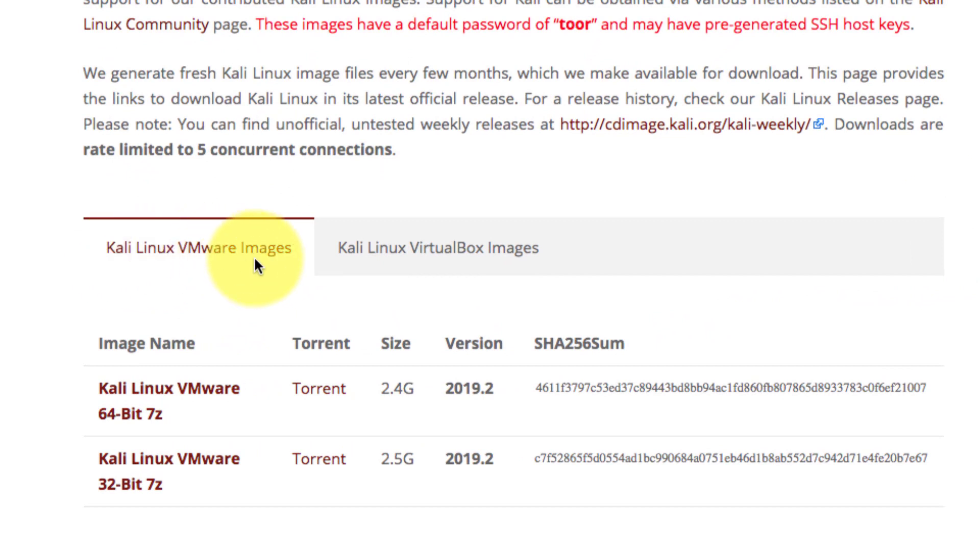
click(477, 257)
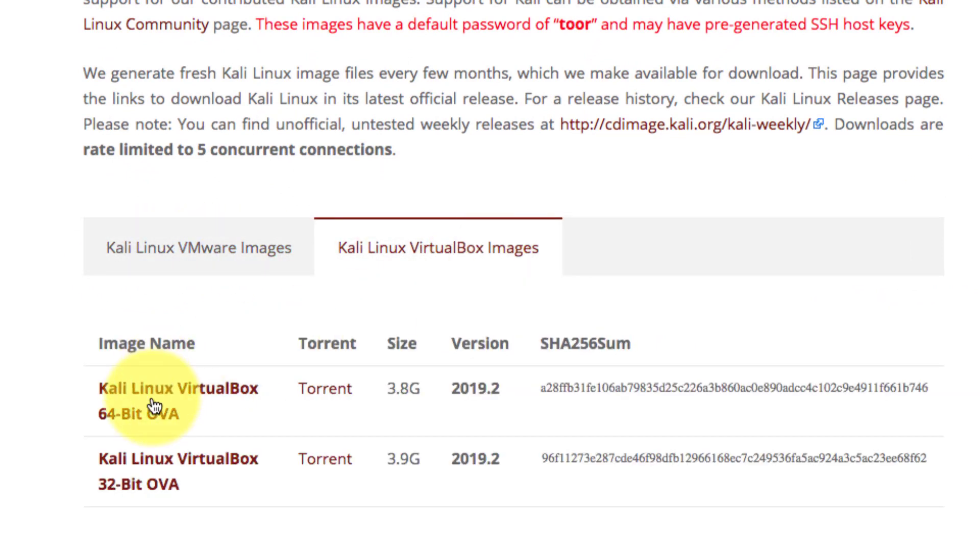
click(339, 399)
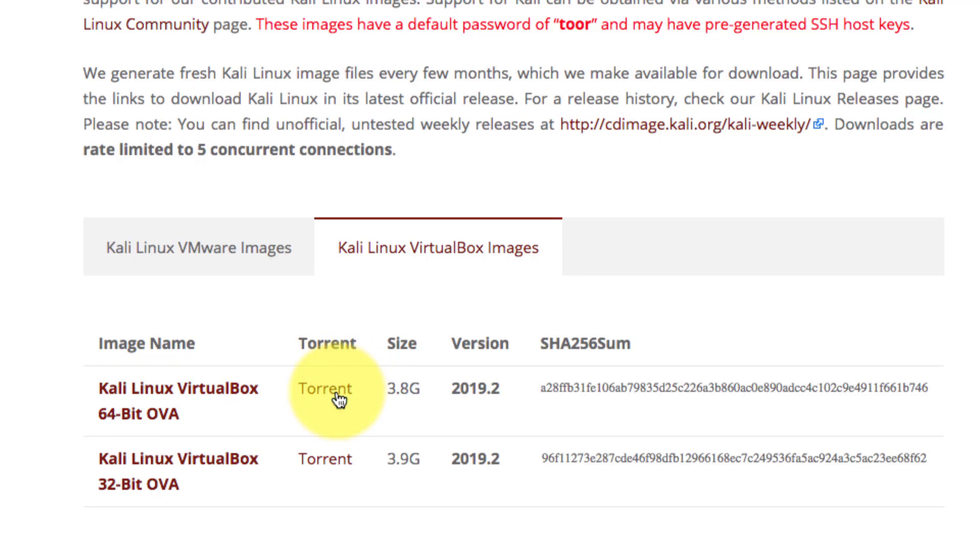
scroll(338, 399, down, 3)
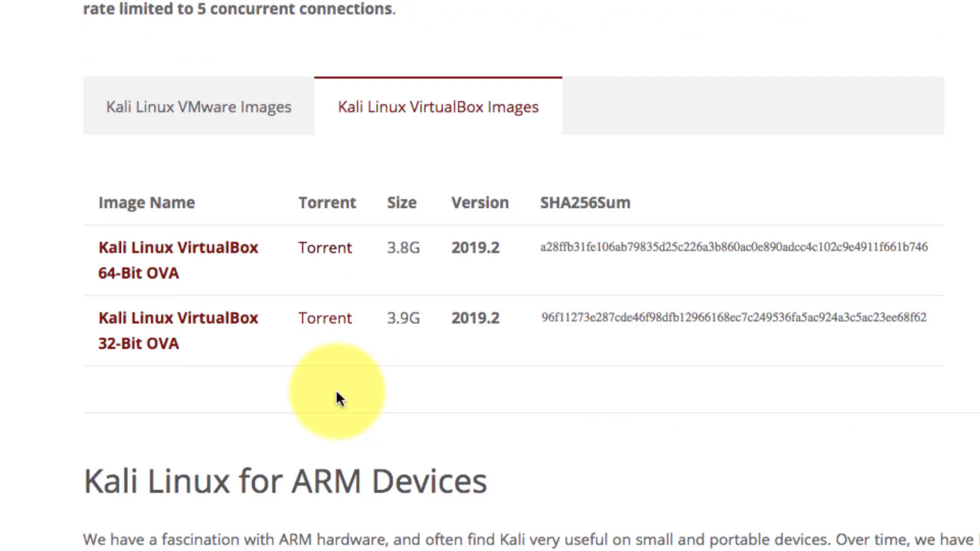
click(144, 261)
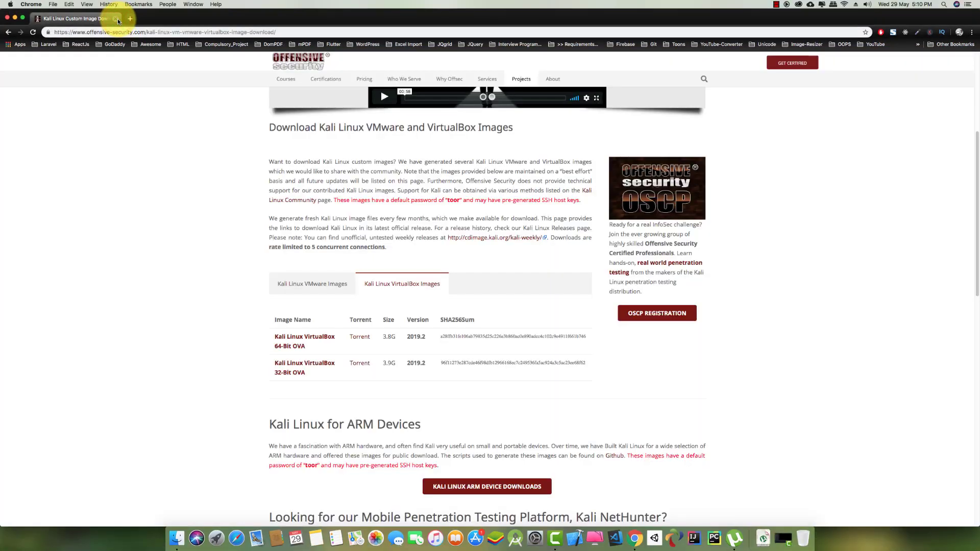
Step: Scroll down the page and close the Chrome window
scroll(277, 301, down, 3)
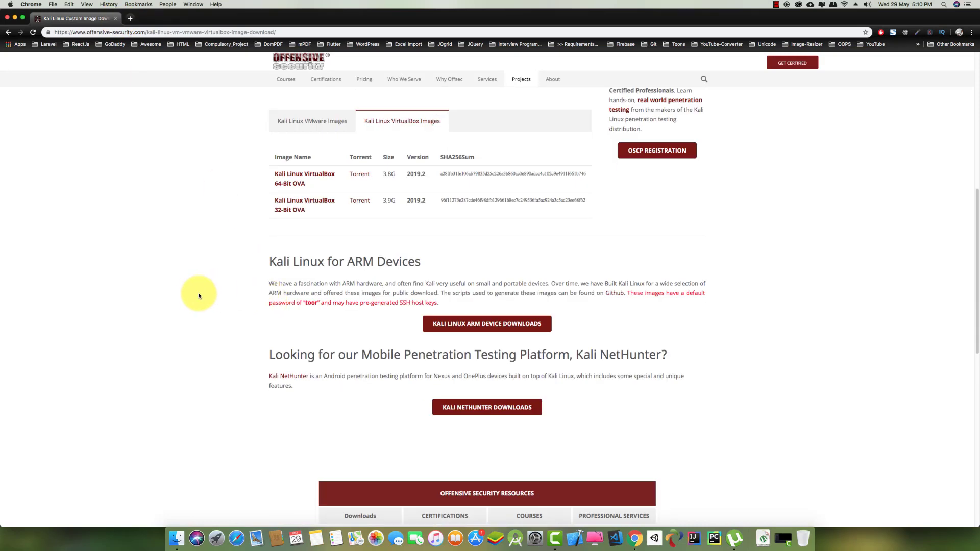
scroll(198, 295, down, 7)
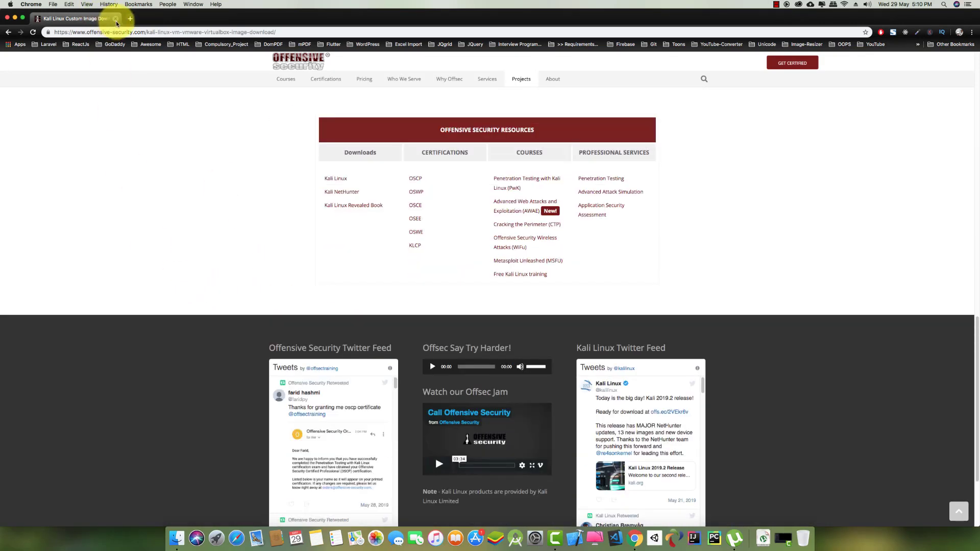
click(116, 24)
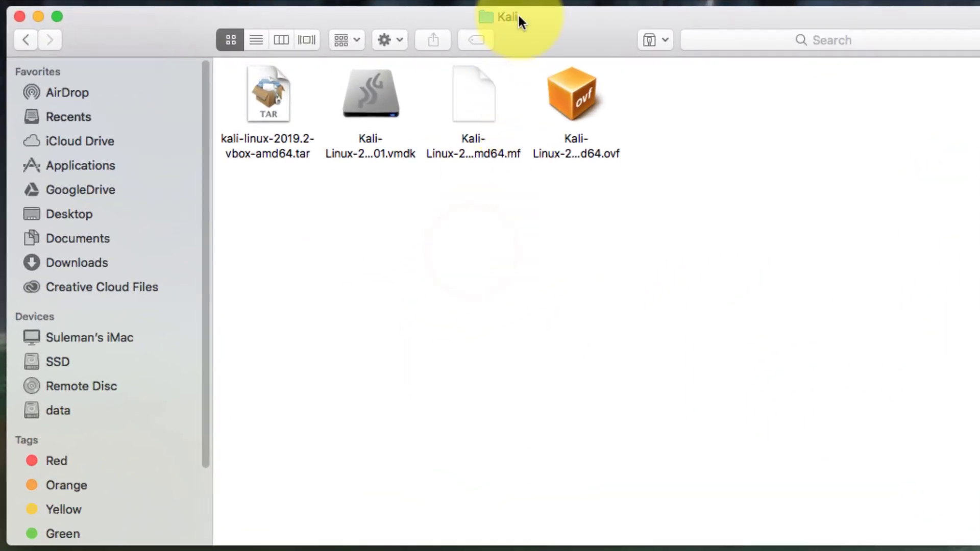
Step: Open the Kali .ovf appliance file from the Kali folder in VirtualBox
drag(519, 16, 514, 14)
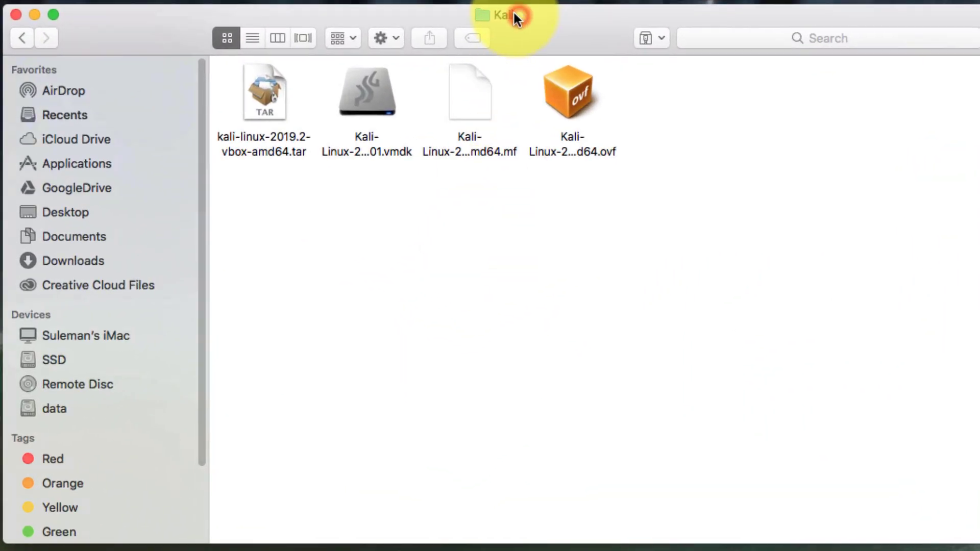
drag(514, 13, 512, 5)
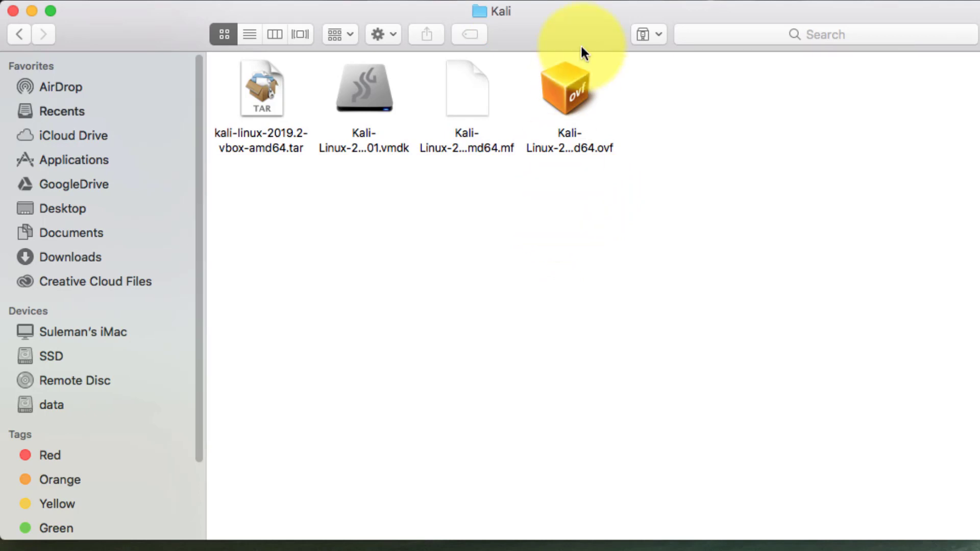
click(570, 95)
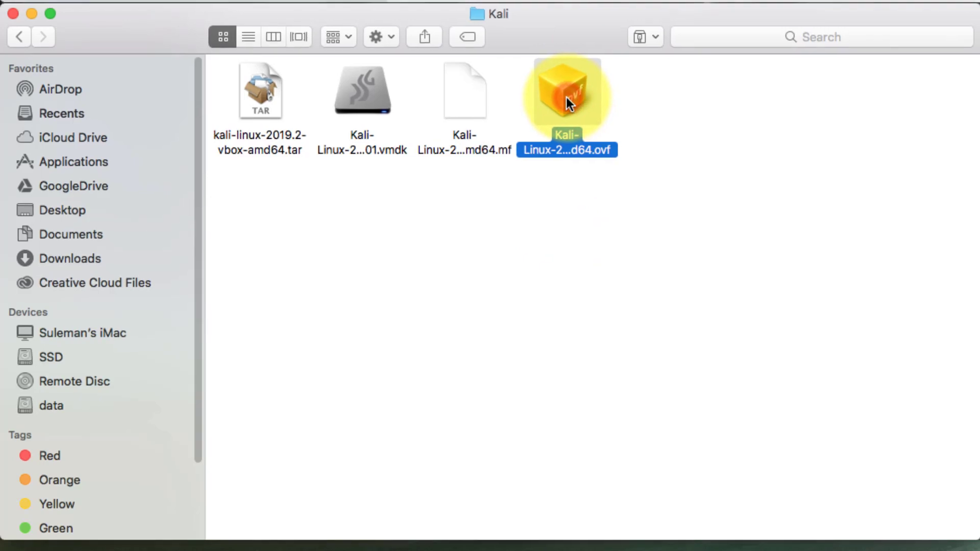
double_click(566, 98)
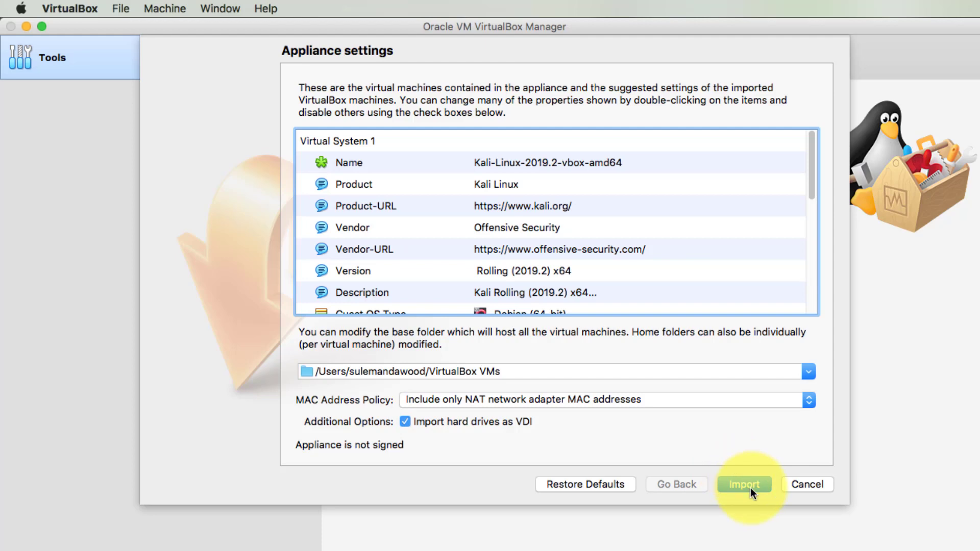
Step: Review the Kali-Linux-2019.2-vbox-amd64 appliance settings and start the import
scroll(627, 210, down, 10)
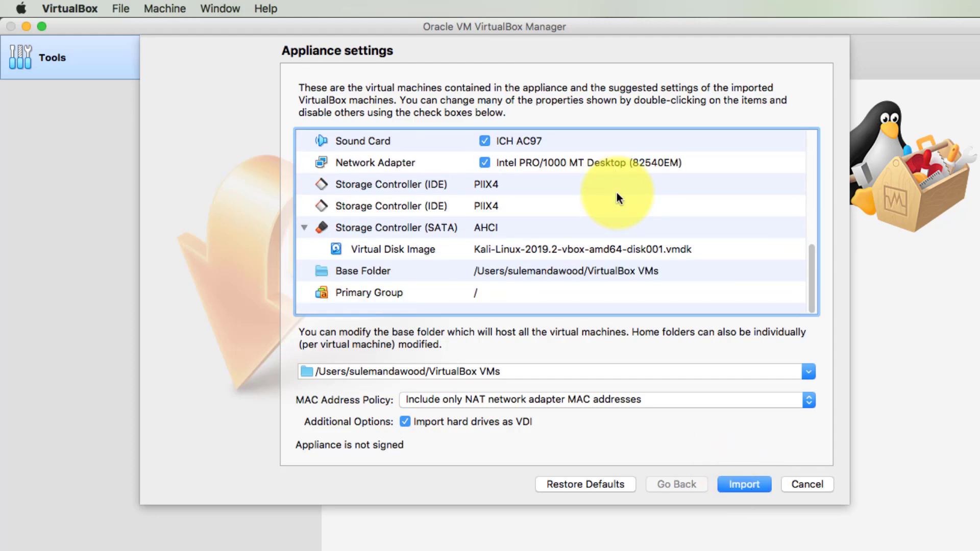
click(750, 484)
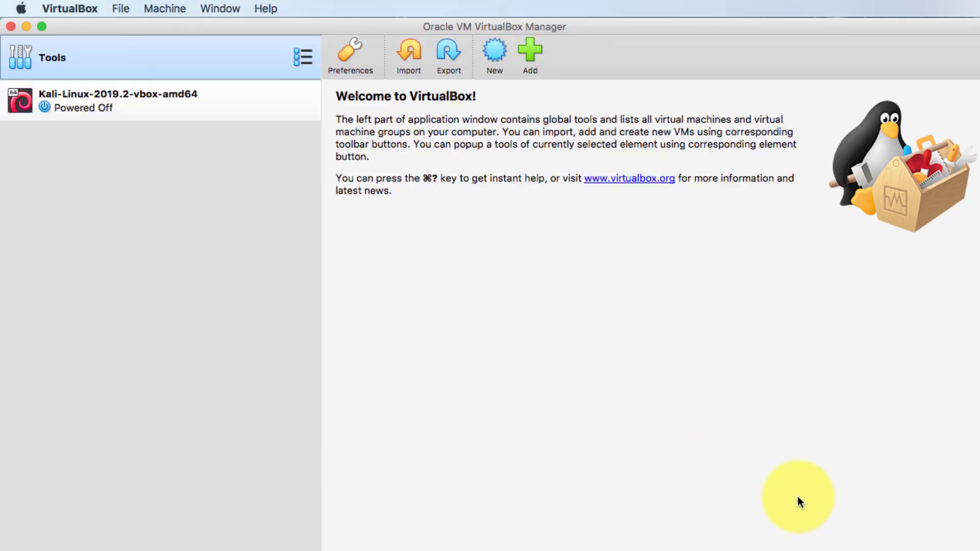
Step: Select the Kali-Linux-2019.2-vbox-amd64 VM, try starting it, and dismiss the 'Failed to open a session' error
click(162, 238)
click(123, 102)
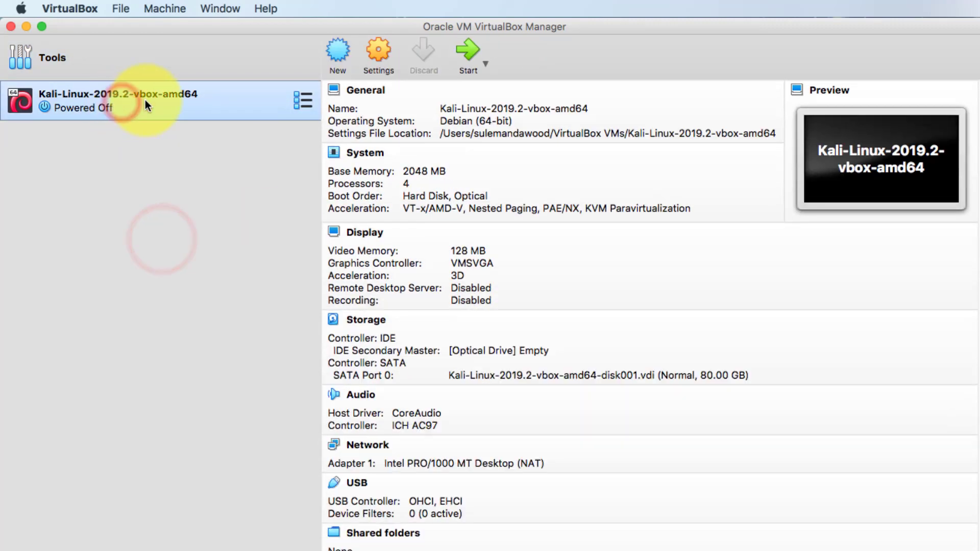
right_click(146, 101)
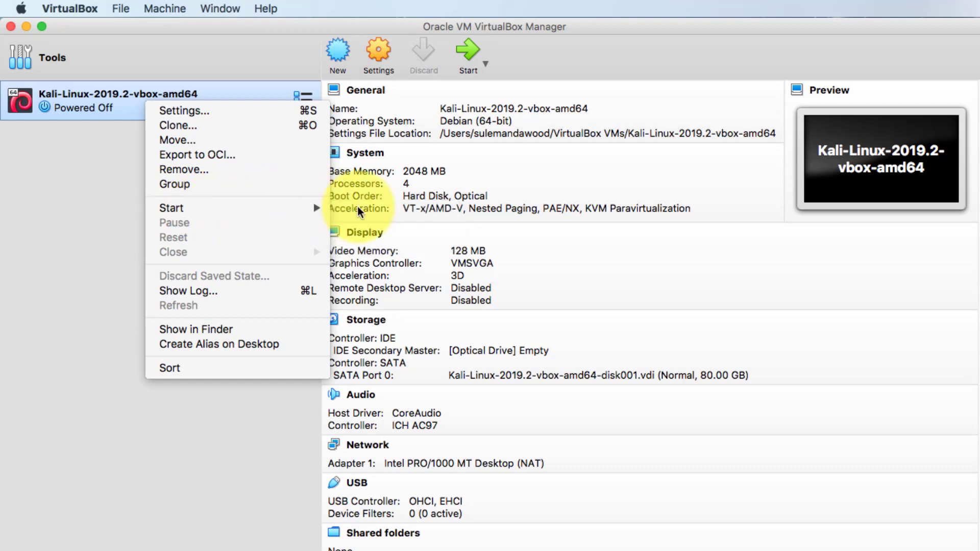
mouse_move(241, 208)
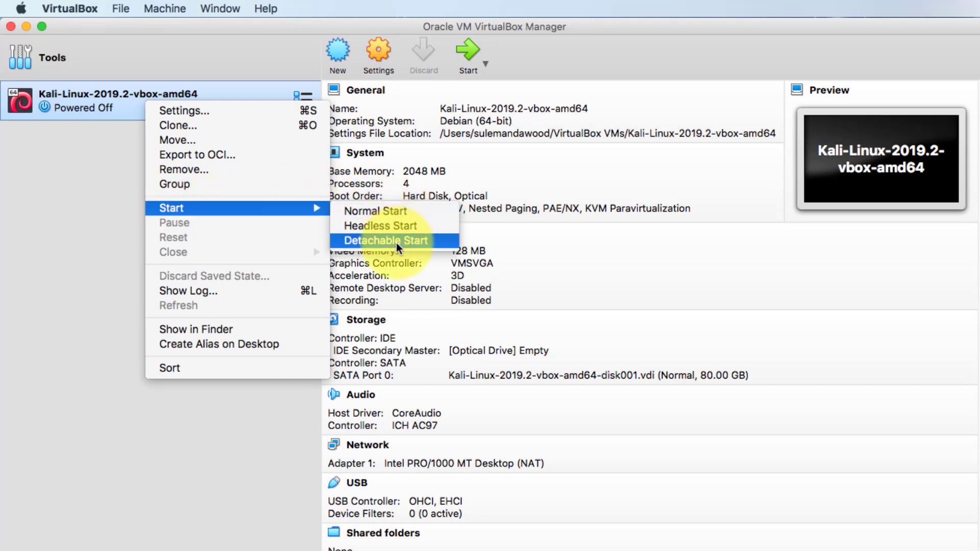
click(525, 61)
click(463, 49)
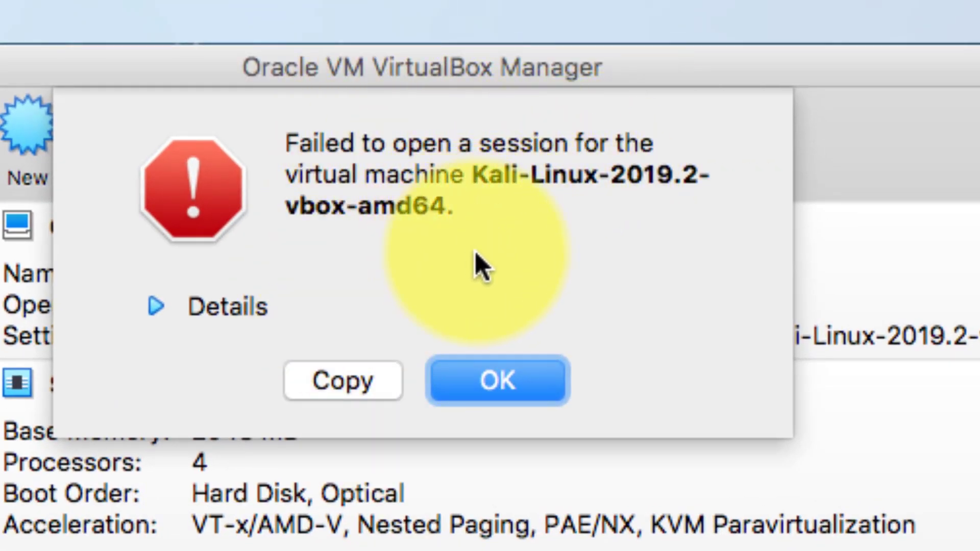
click(498, 380)
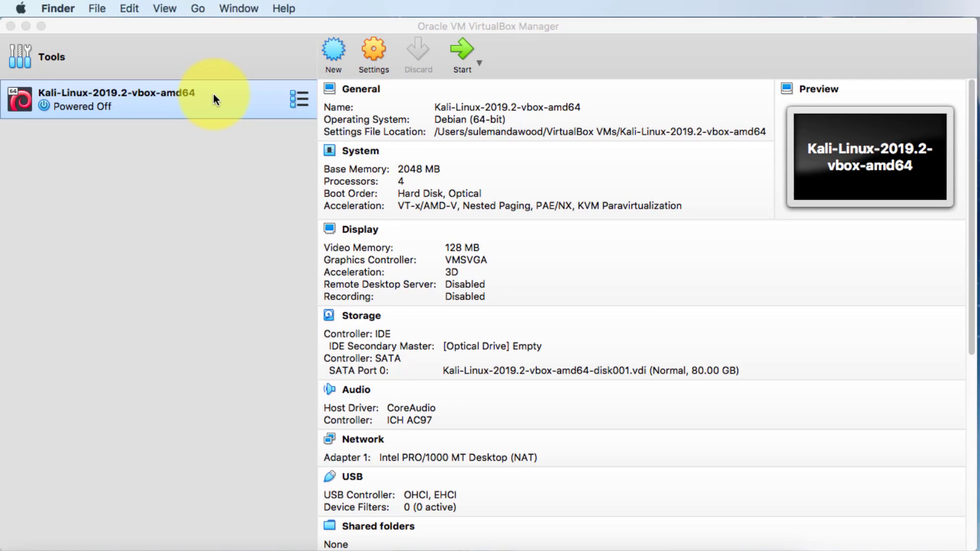
Step: In the machine's settings, shorten the name to 'Kali'
click(215, 94)
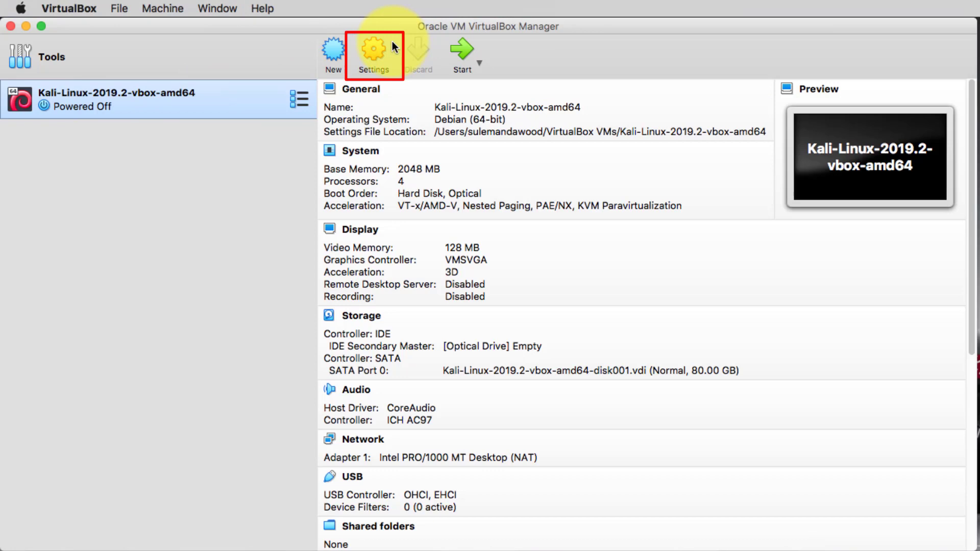
click(381, 45)
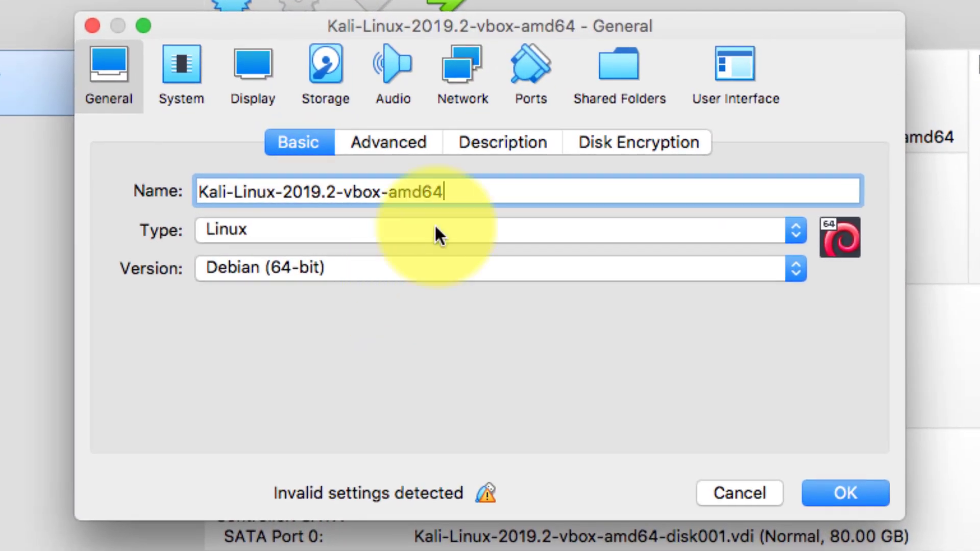
drag(467, 192, 225, 192)
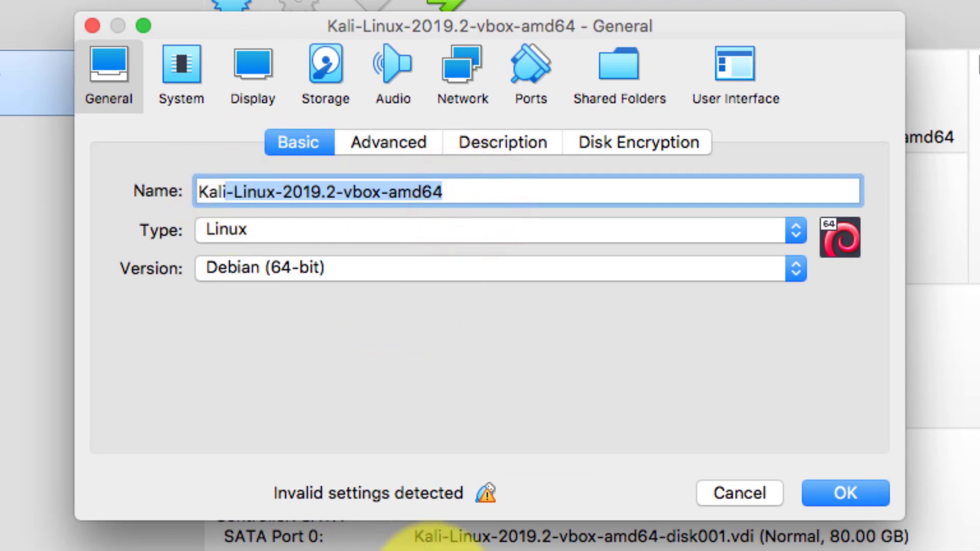
key(BackSpace)
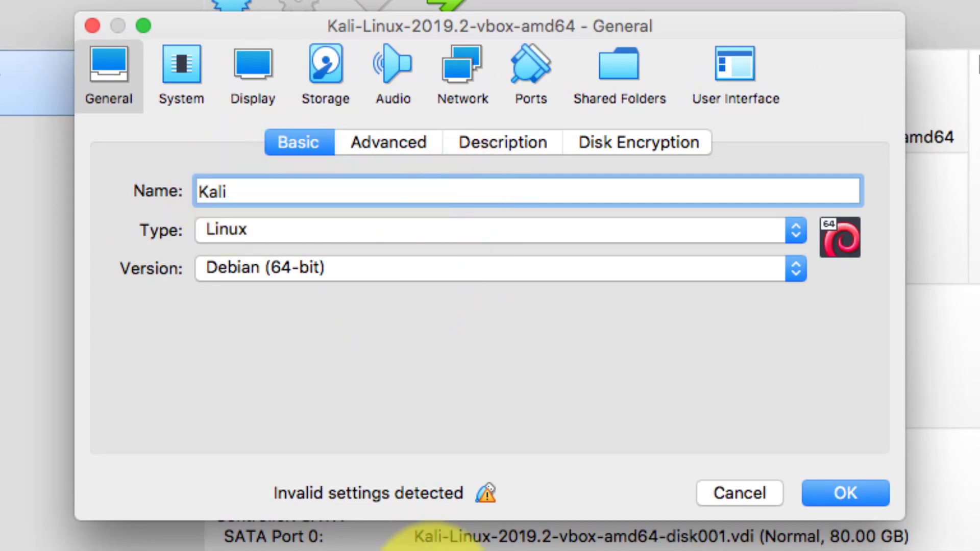
Step: Look through the General Advanced, Description and Disk Encryption tabs
click(384, 144)
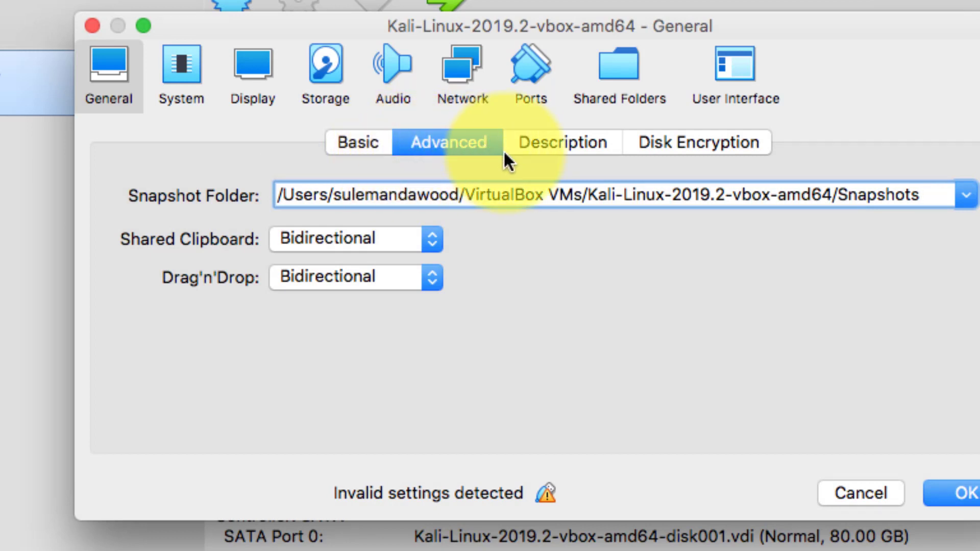
click(562, 143)
click(687, 144)
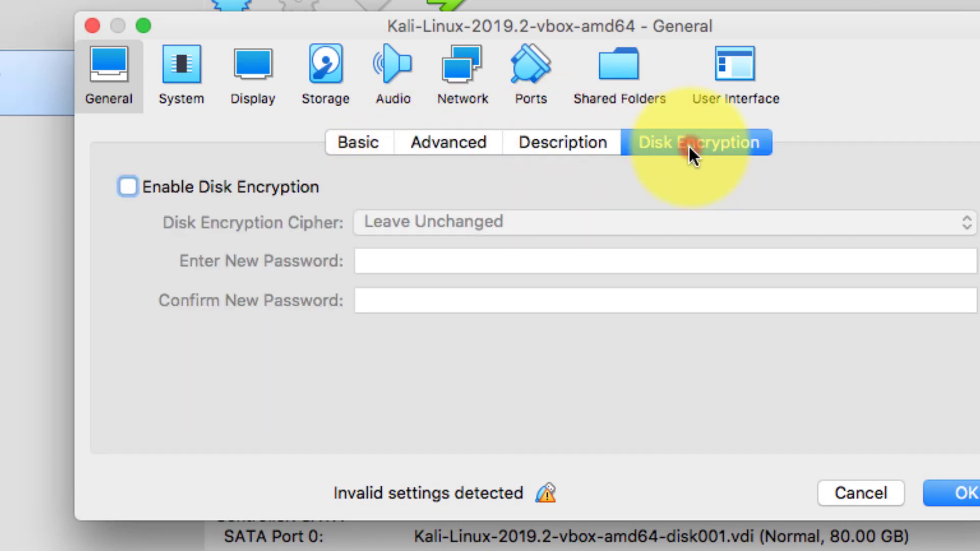
Step: Review the System, Display, Storage, Audio, Network and Ports settings
click(181, 66)
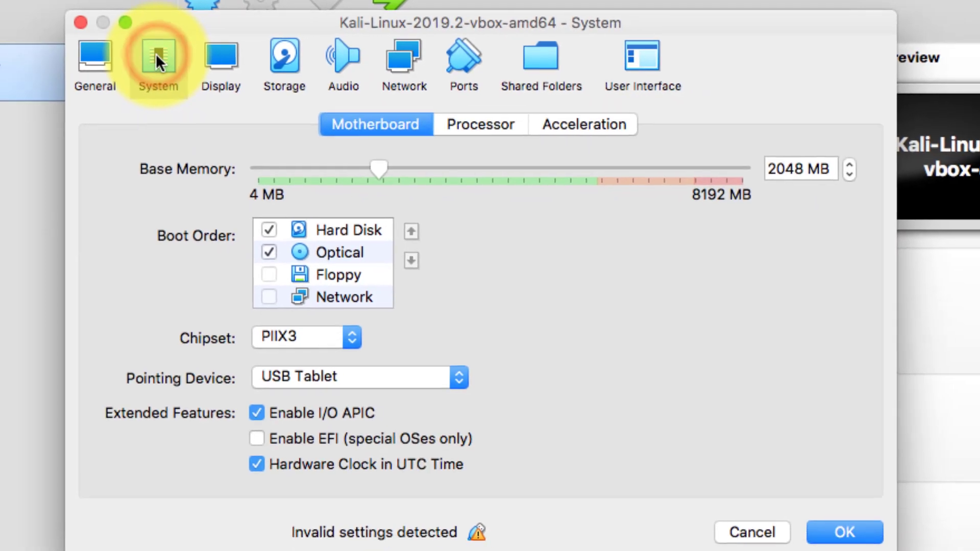
click(225, 69)
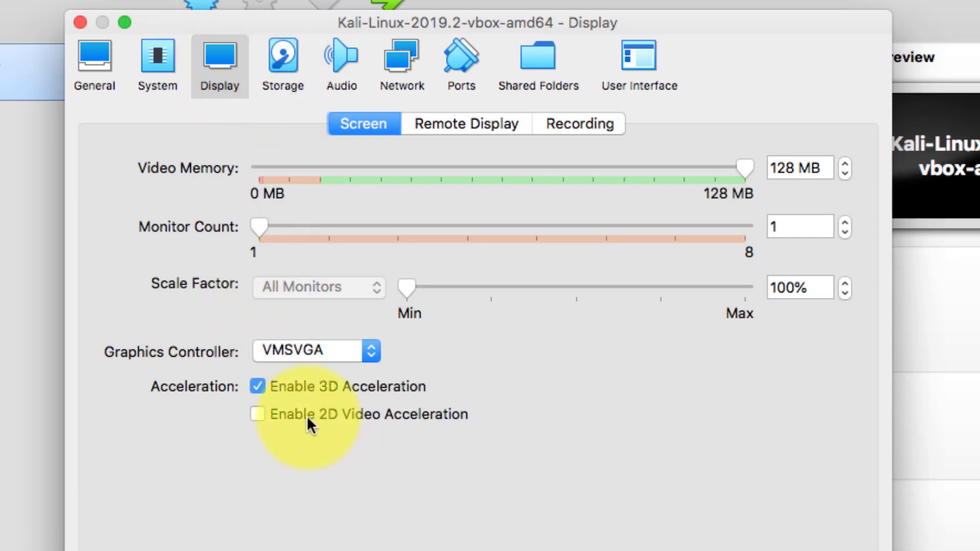
click(284, 60)
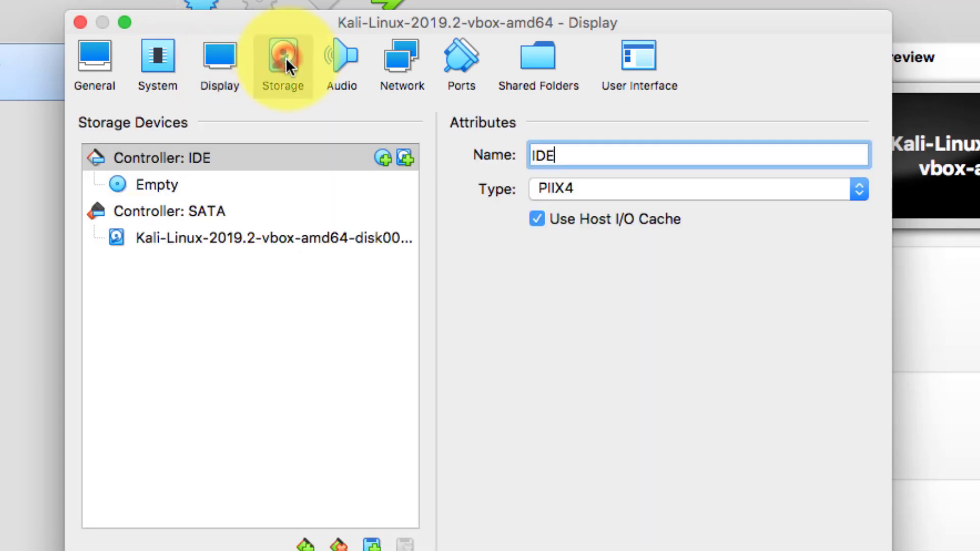
click(334, 61)
click(392, 55)
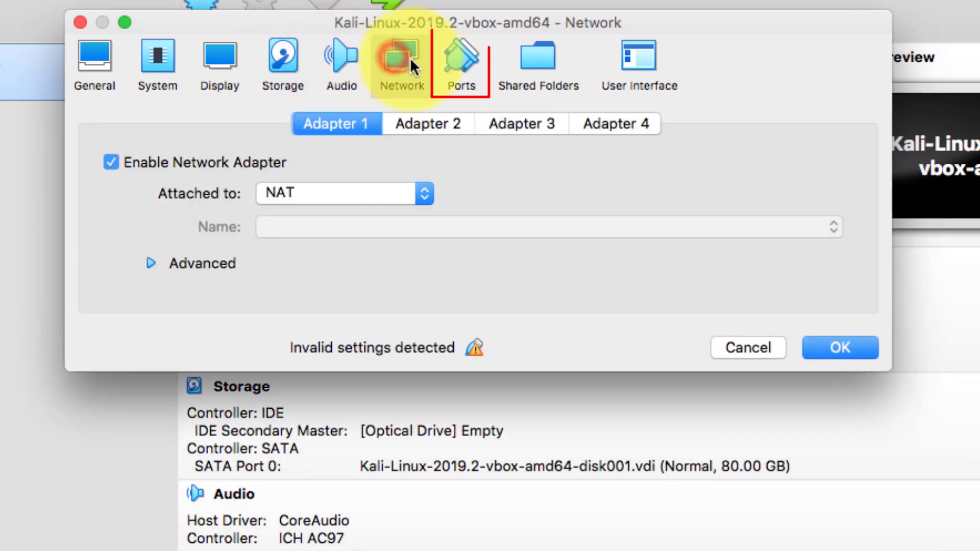
click(454, 57)
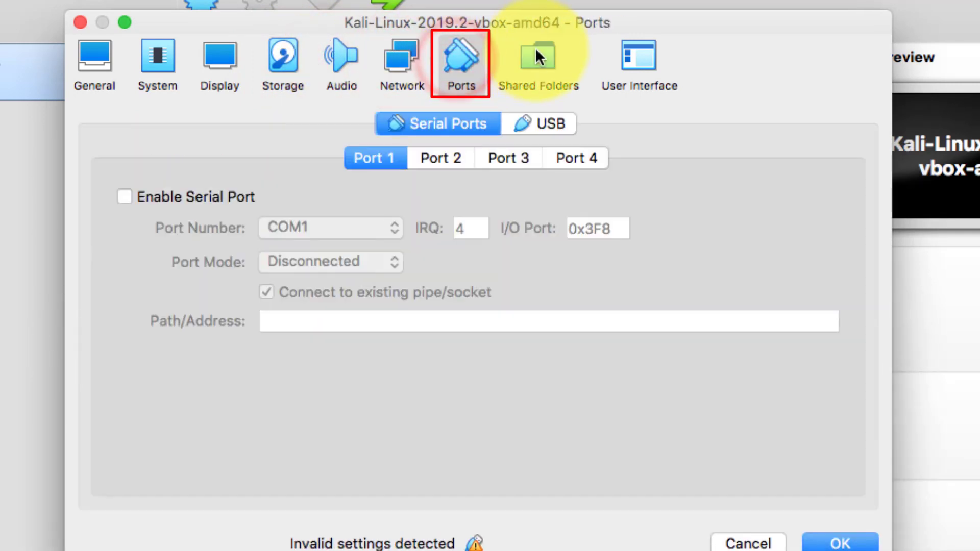
Step: Disable the USB controller and save the Kali machine's settings
click(488, 124)
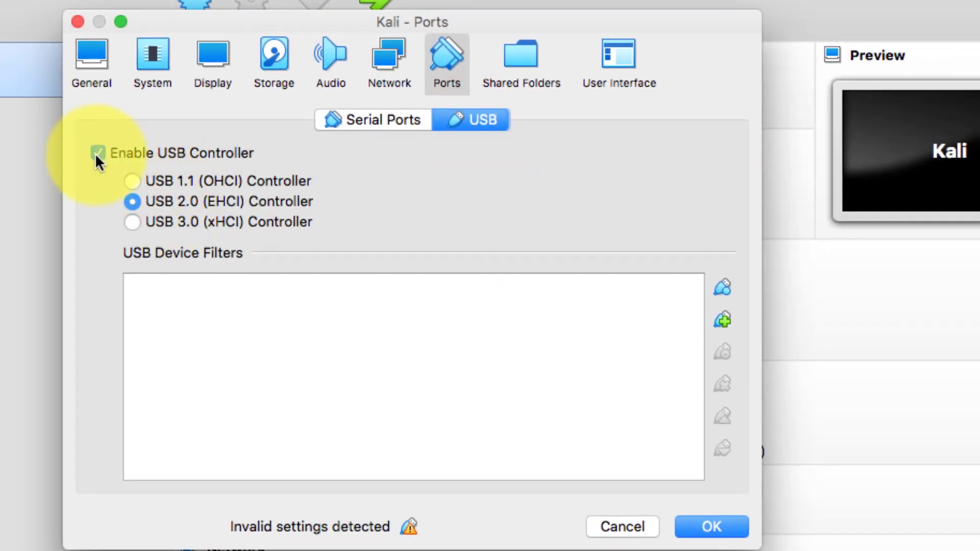
click(97, 153)
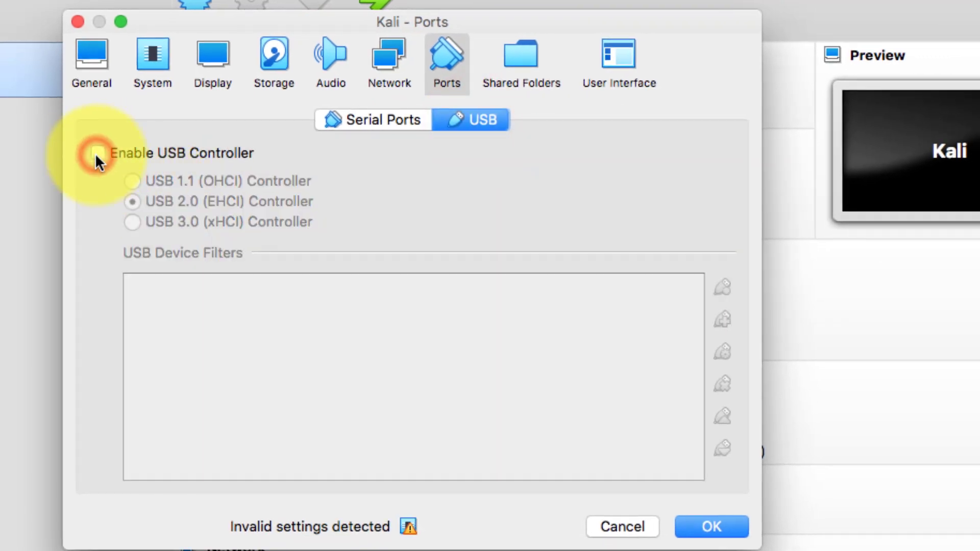
click(712, 526)
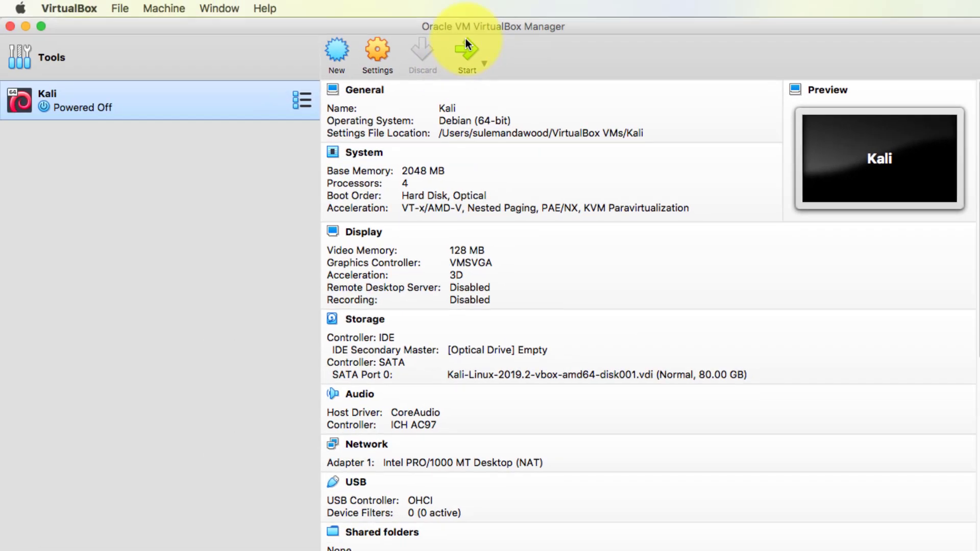
Step: Start the Kali machine and boot Kali GNU/Linux from the GRUB menu
click(466, 45)
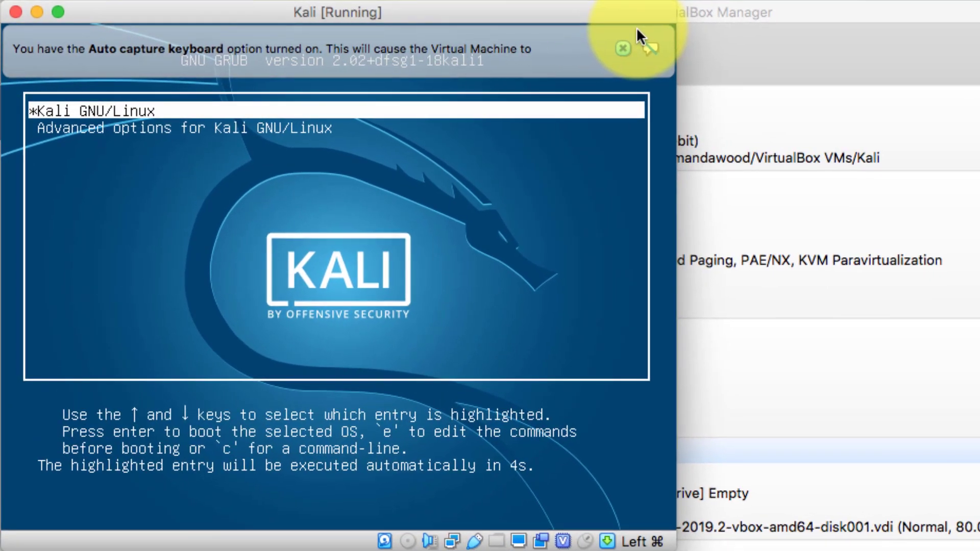
key(Return)
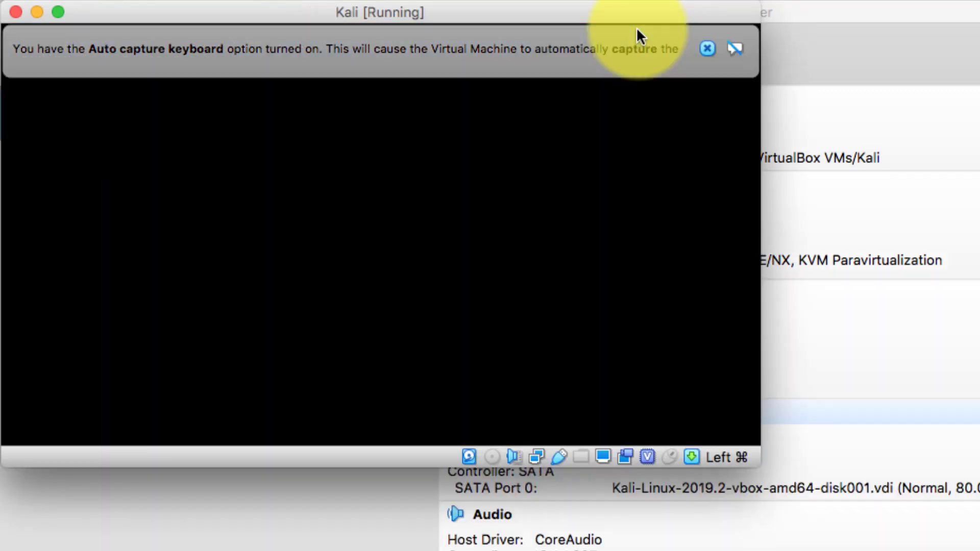
click(637, 29)
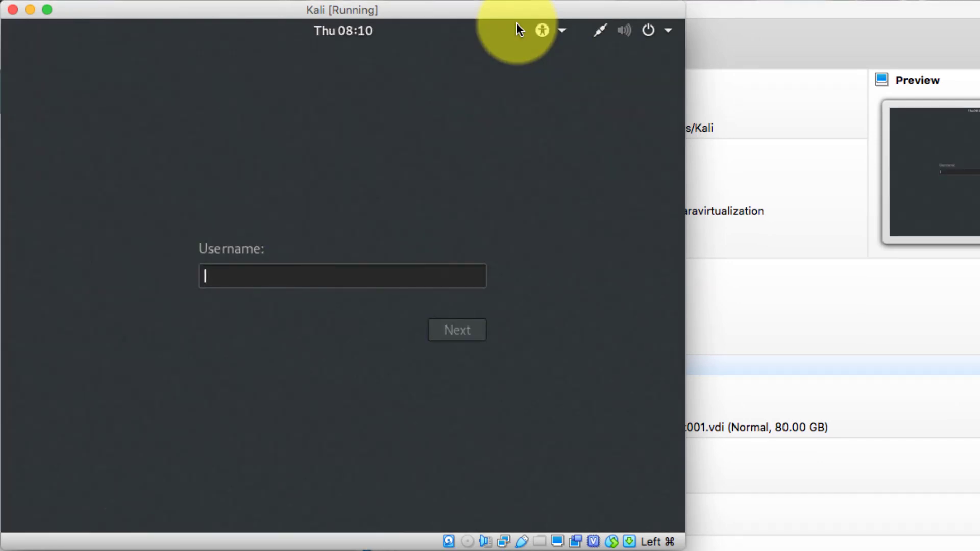
Step: Sign in with the default username and password to reach the desktop
text(t)
key(Return)
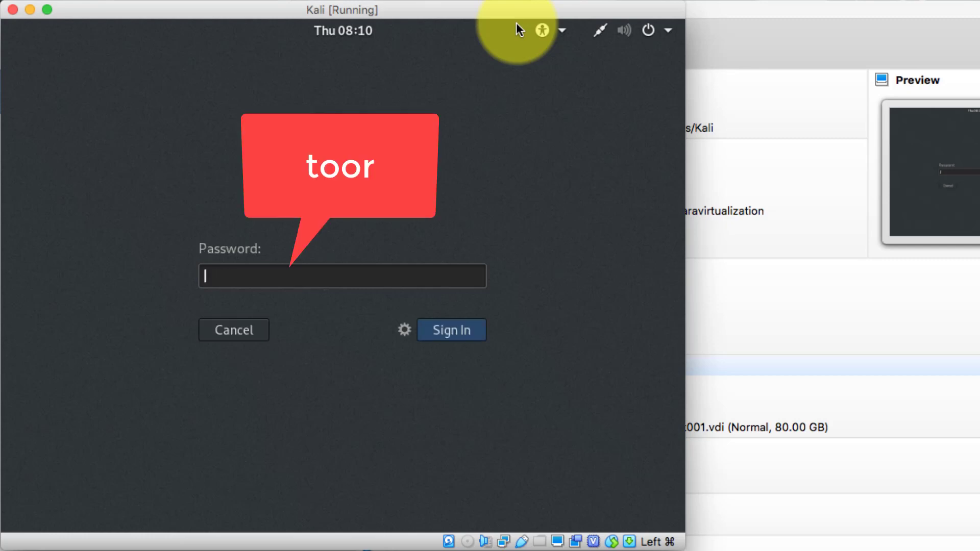
text(toor)
key(Return)
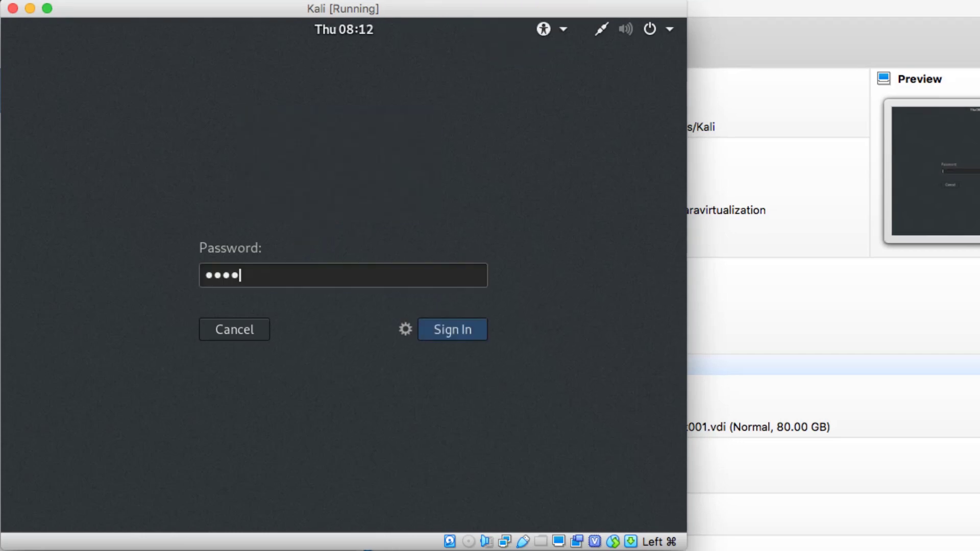
key(Return)
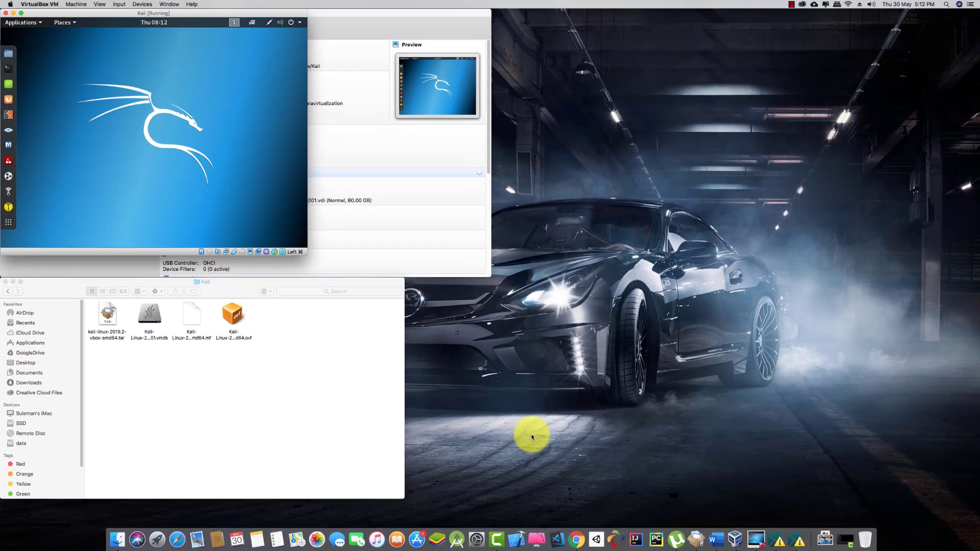
Step: Switch the Kali VM to full screen and briefly browse the Applications menu
key(ctrl+f)
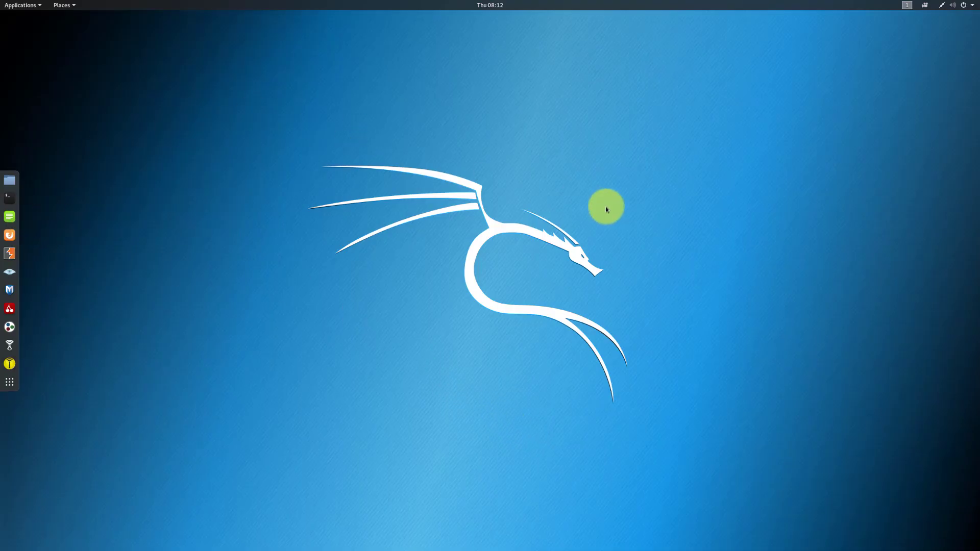
click(40, 9)
mouse_move(57, 51)
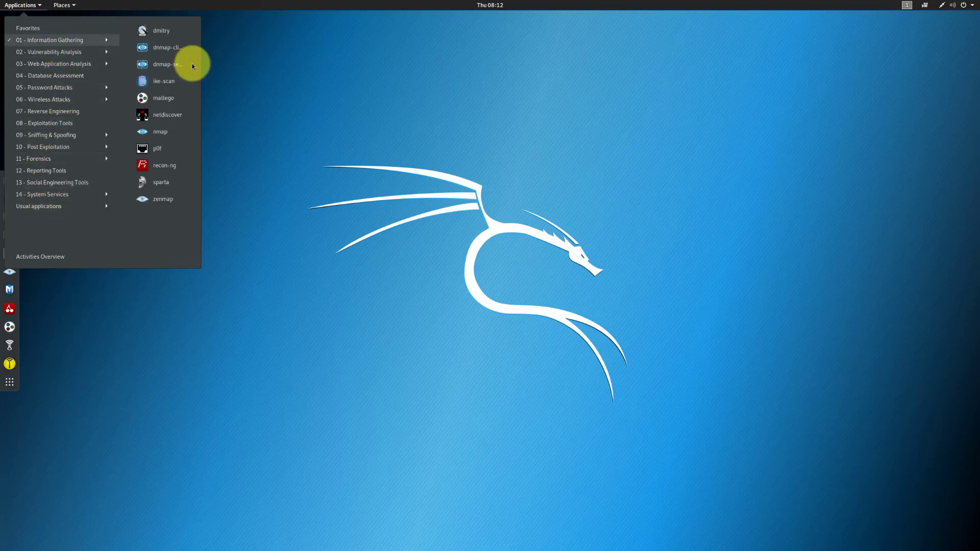
click(333, 145)
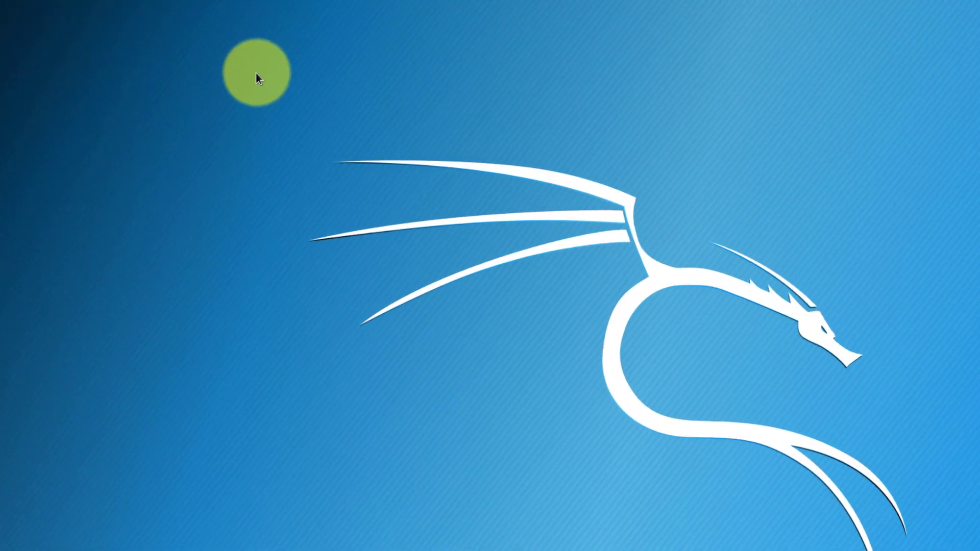
Step: Open a terminal from the desktop's right-click menu and position it
right_click(256, 69)
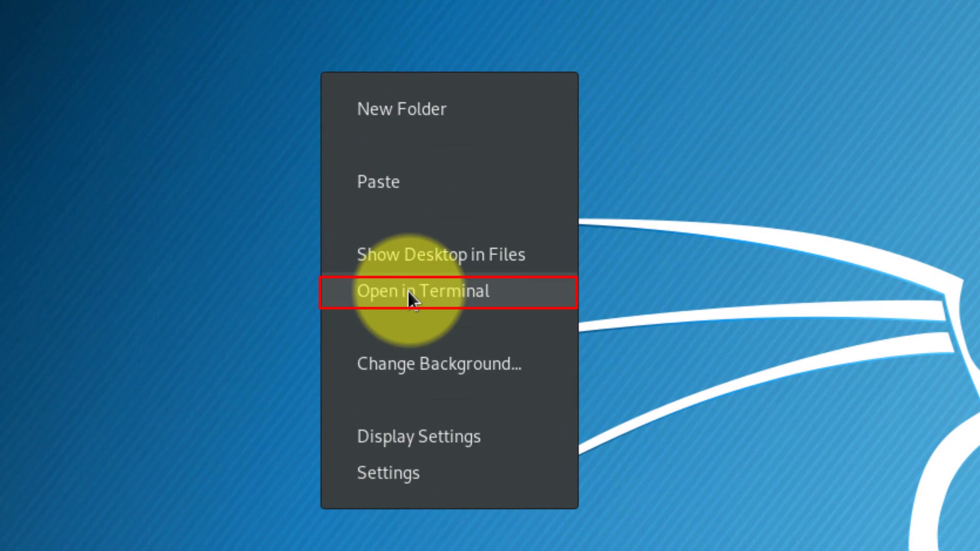
click(417, 294)
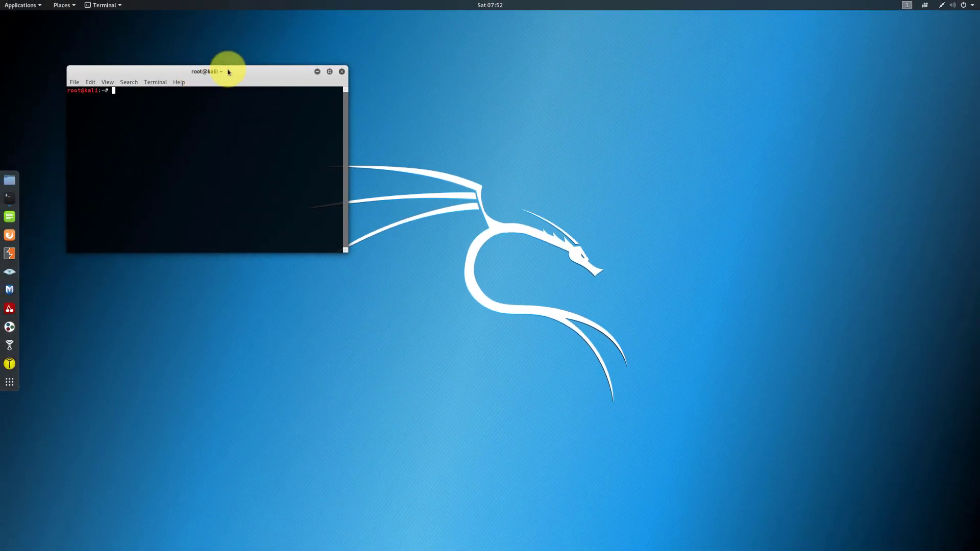
drag(228, 71, 357, 145)
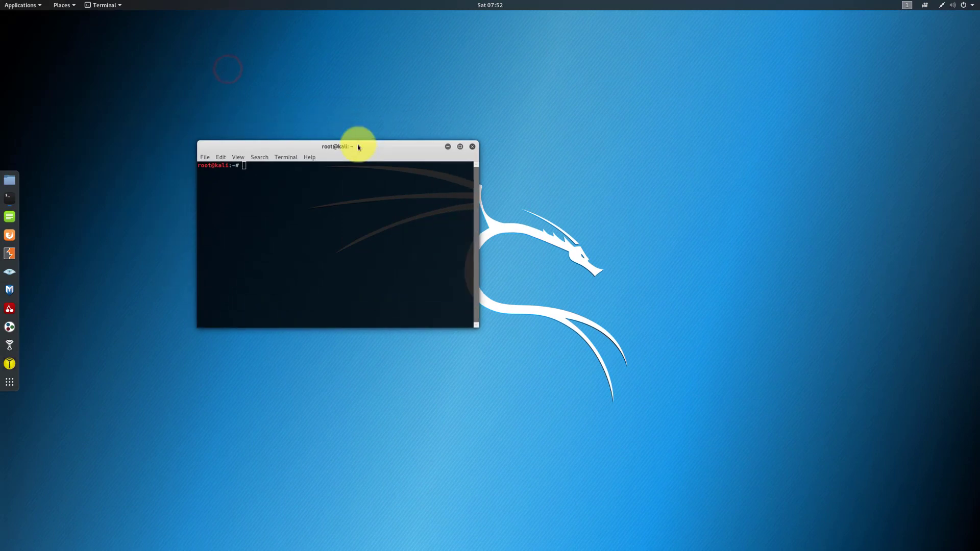
Step: Enlarge the terminal text with Zoom In and Ctrl++, then move the window up-left
click(239, 158)
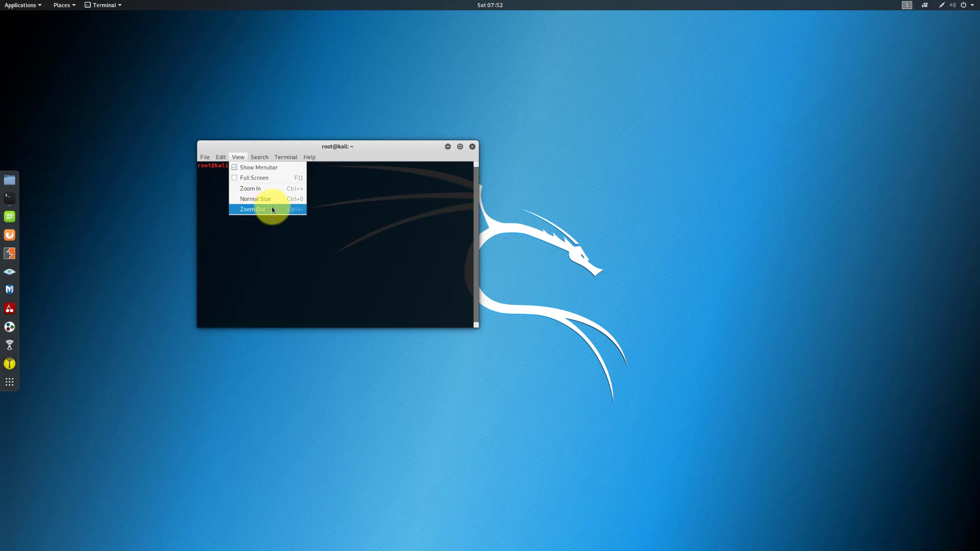
click(294, 193)
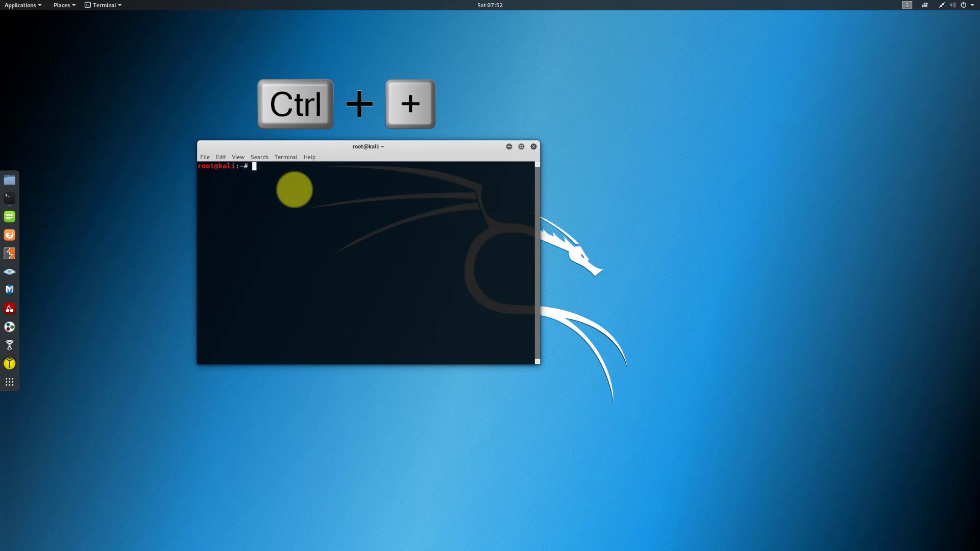
key(ctrl+plus)
key(ctrl+plus)
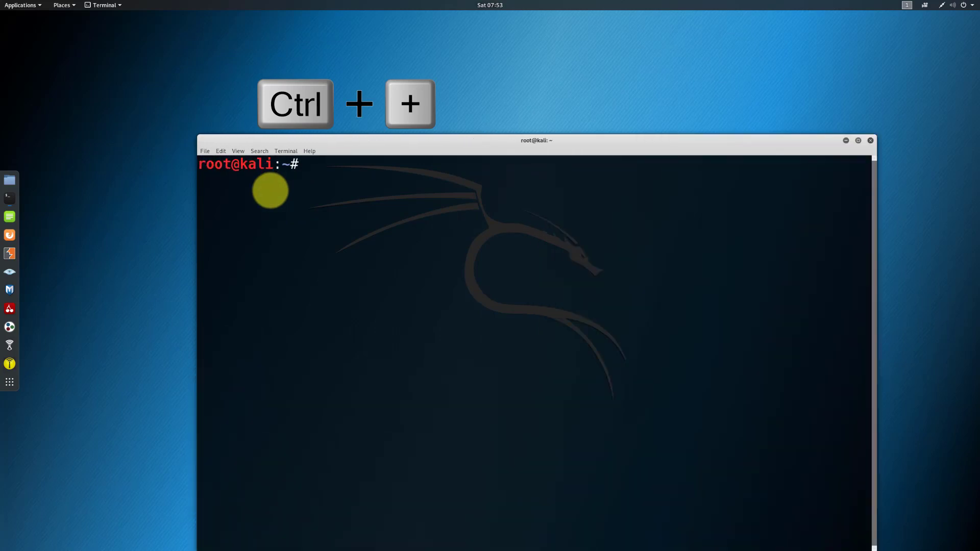
drag(403, 136, 313, 61)
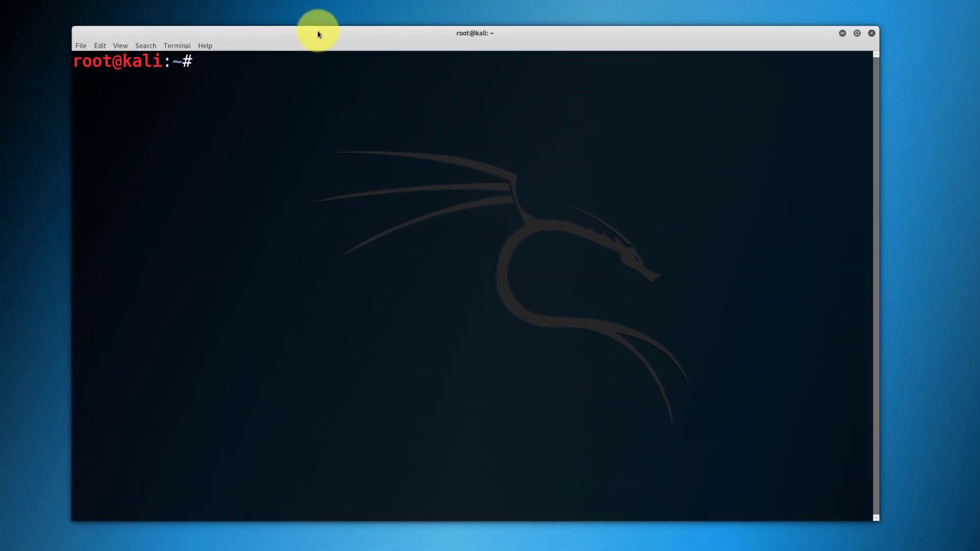
Step: Run apt-get update, then list apt processes with ps aux | grep -i apt in a zoomed-out terminal
text(apt)
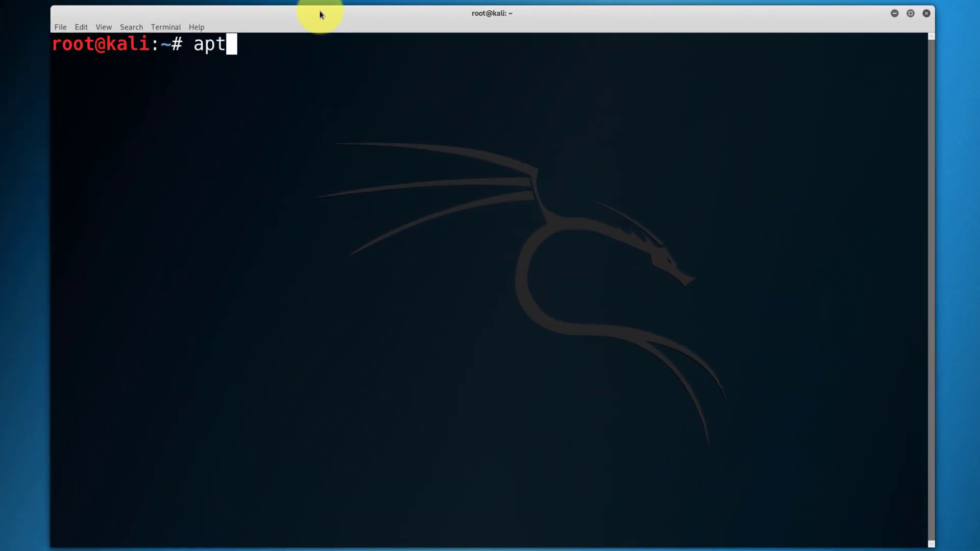
text(-get update)
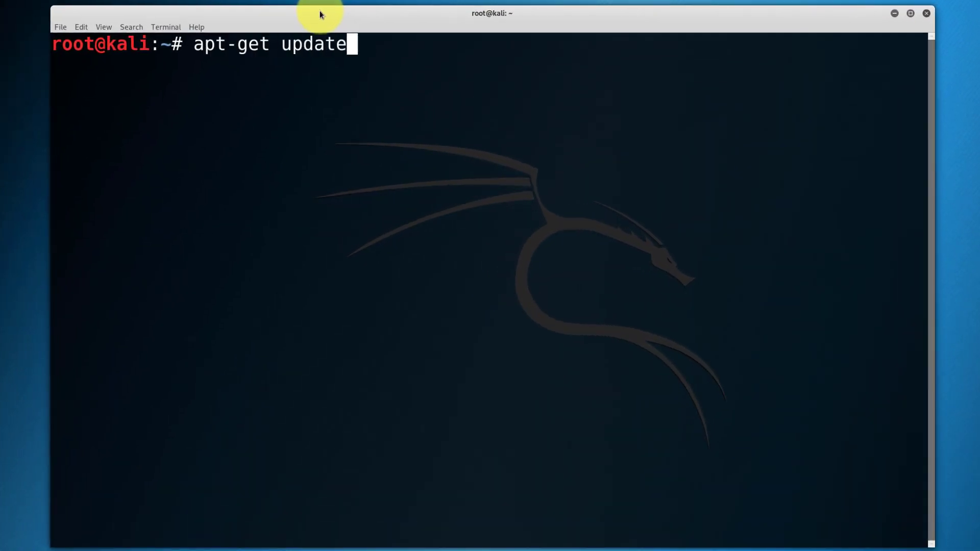
key(Return)
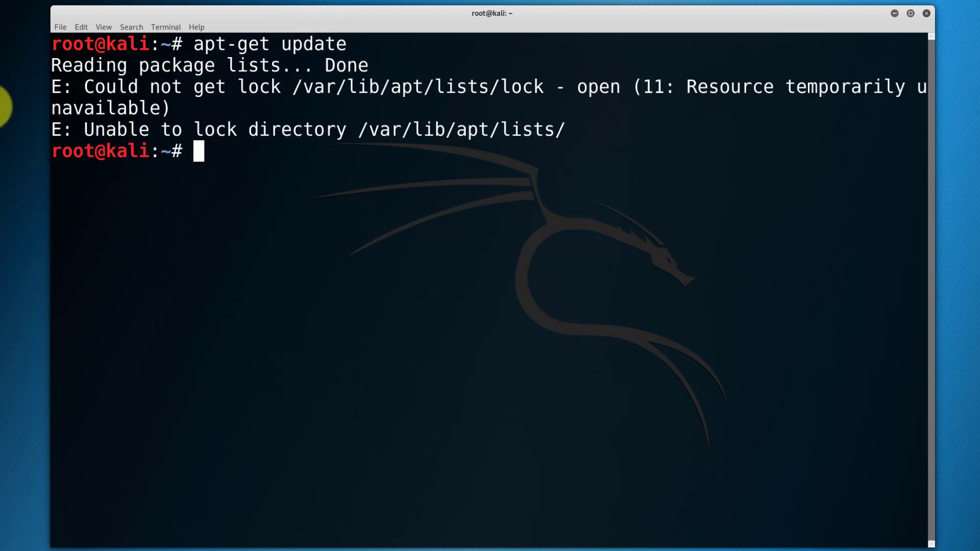
text(ps aux | grep -i apt)
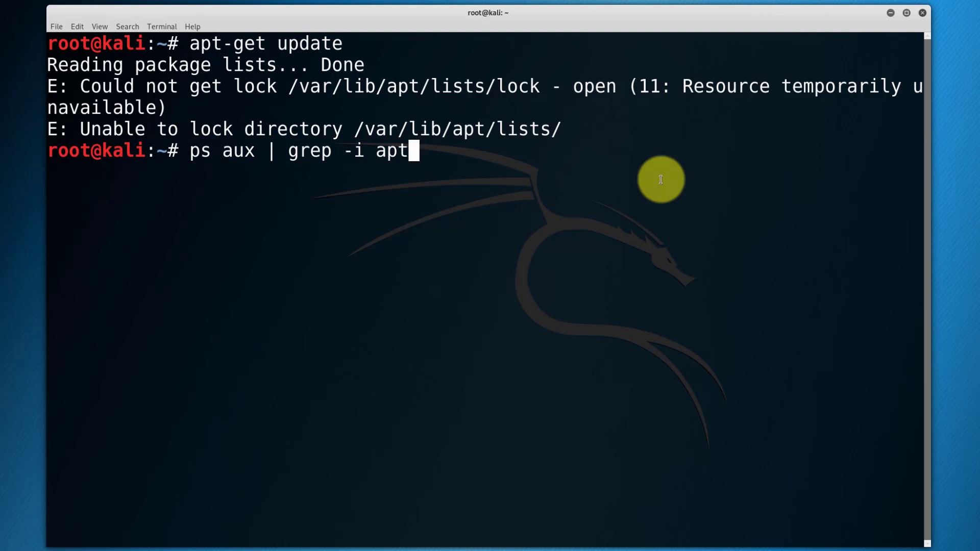
key(Return)
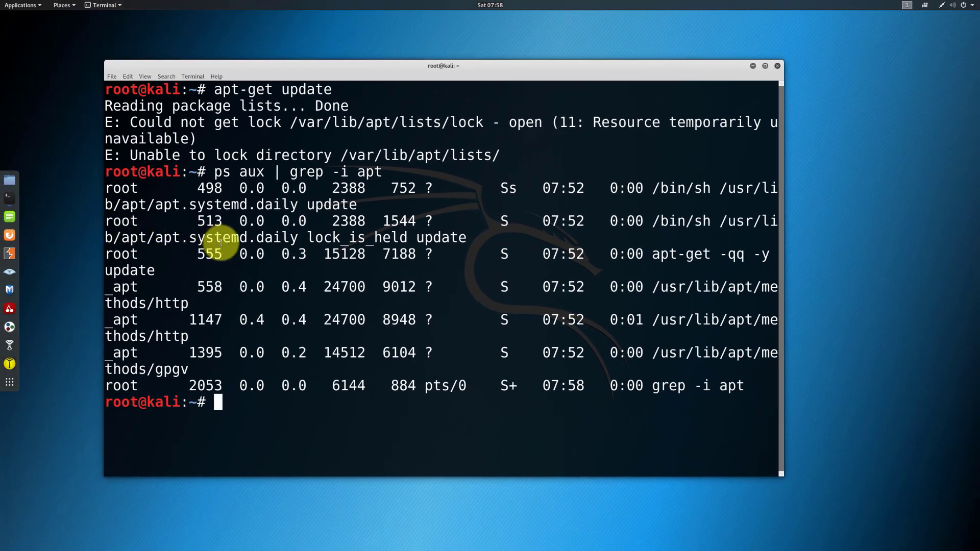
click(144, 68)
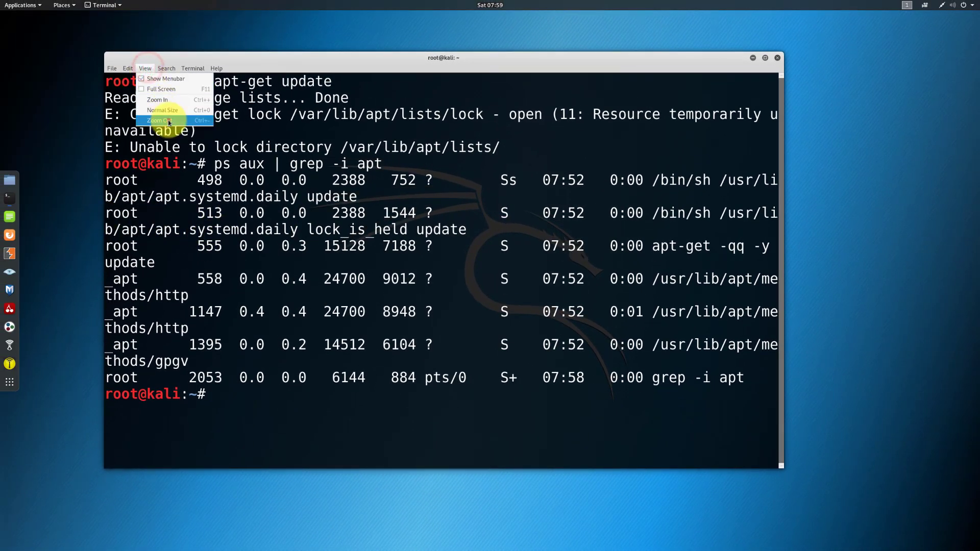
click(169, 122)
drag(783, 255, 976, 266)
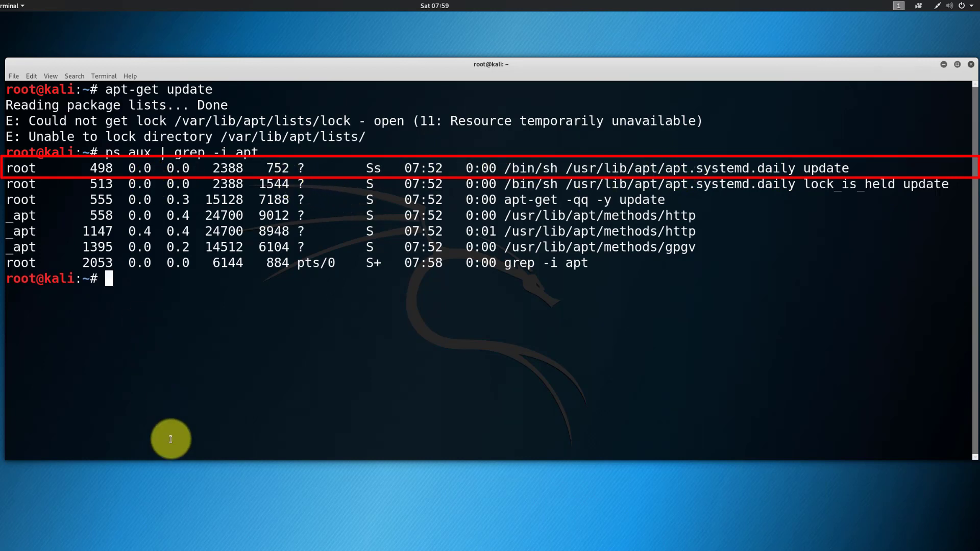
Step: Kill the lock-holding apt process with sudo kill -9 498
text(sudo kil)
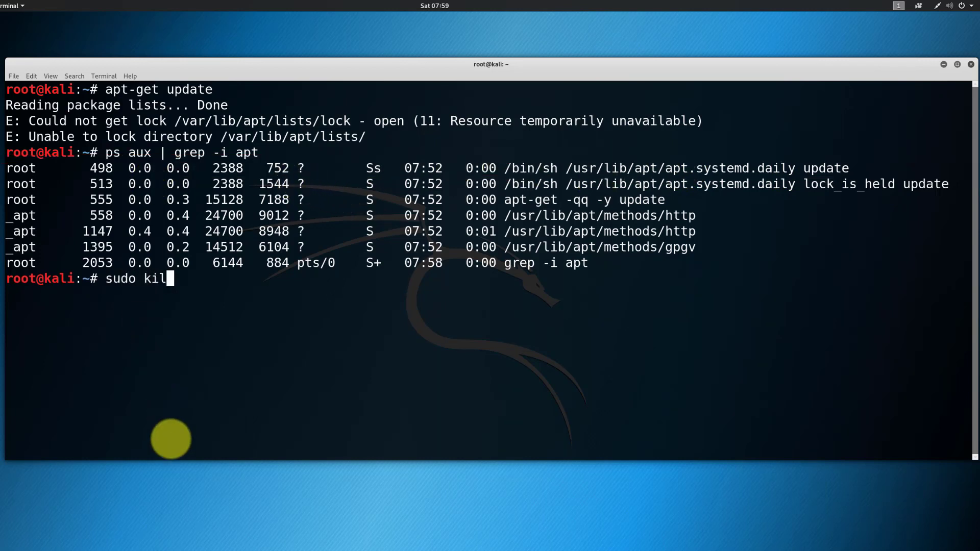
text(l -9)
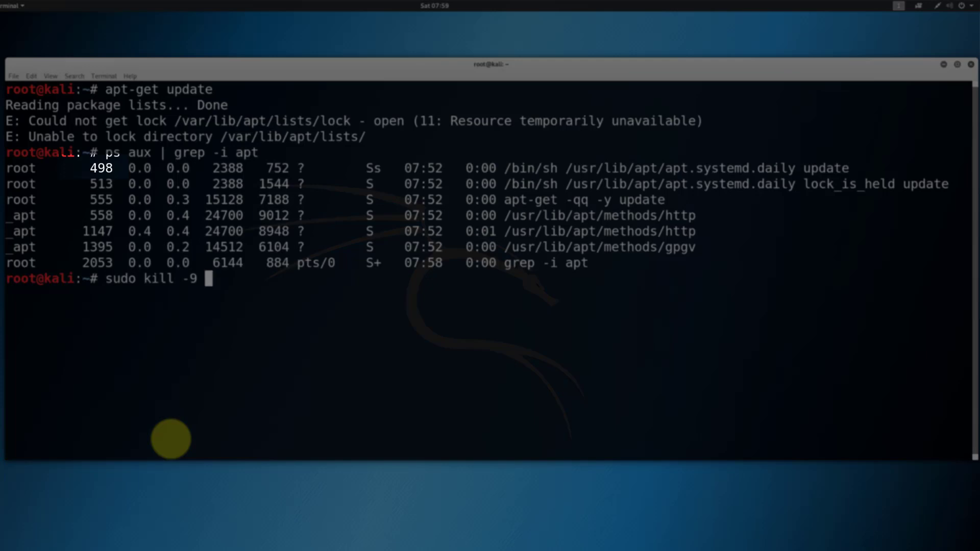
key(Up)
key(Down)
text(48)
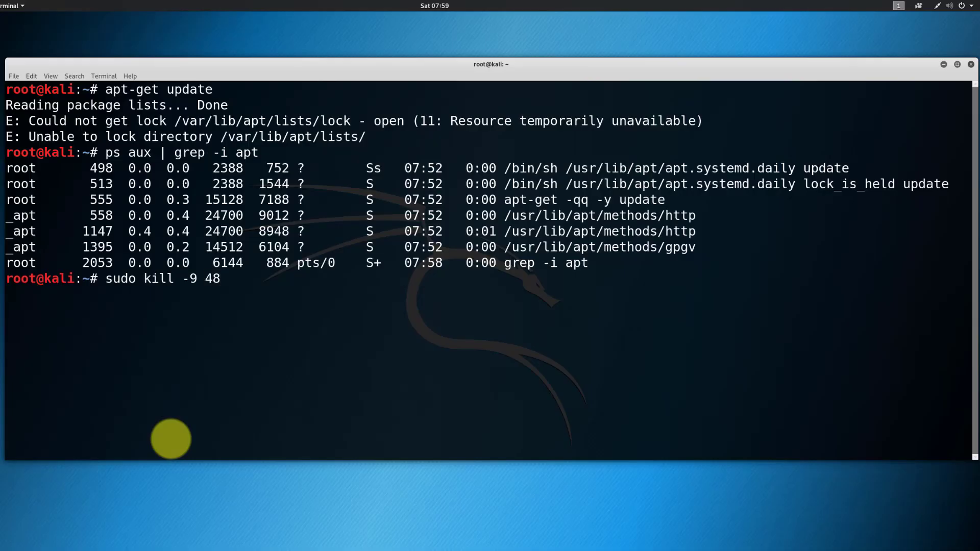
key(BackSpace)
text(98)
key(Return)
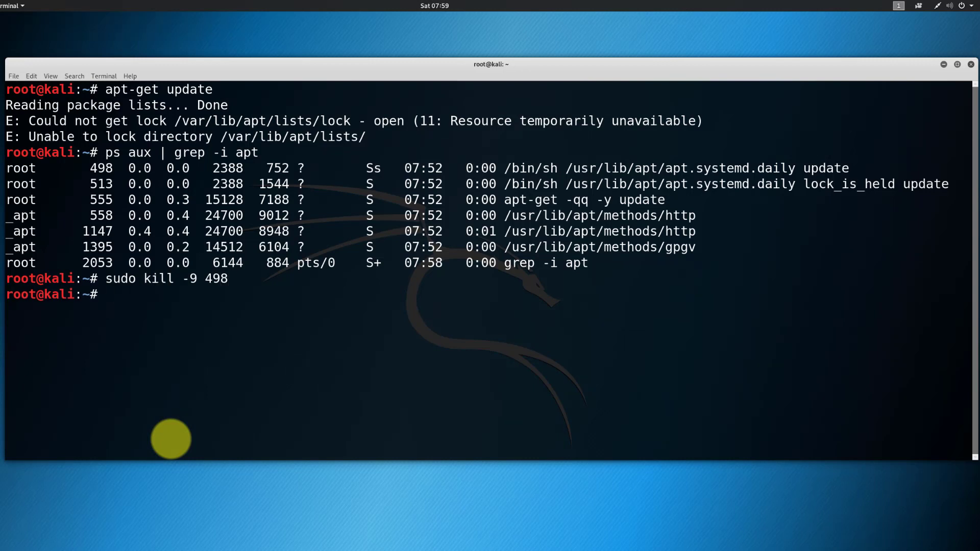
key(Up)
key(Up)
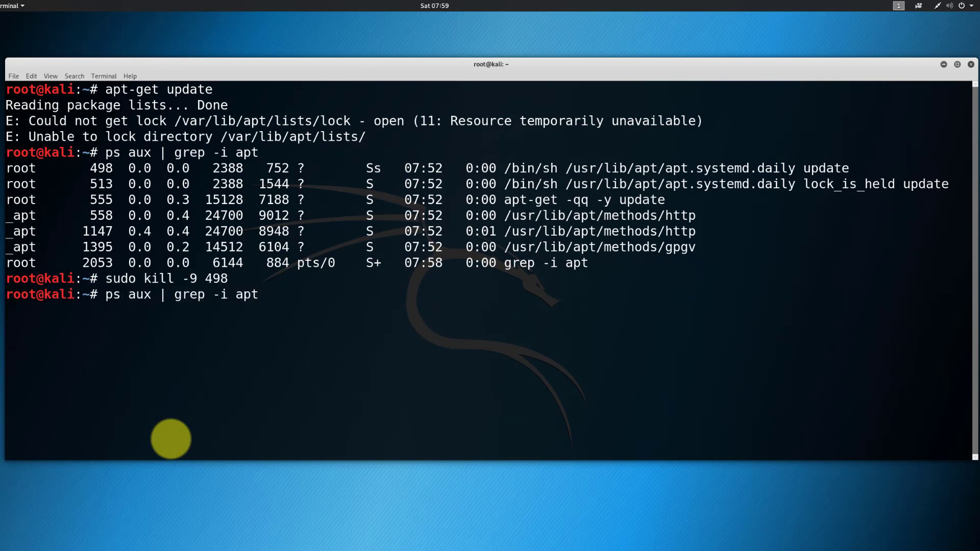
Step: Rerun apt-get update, which now fetches 1,899 kB and finishes reading package lists
key(Up)
key(Return)
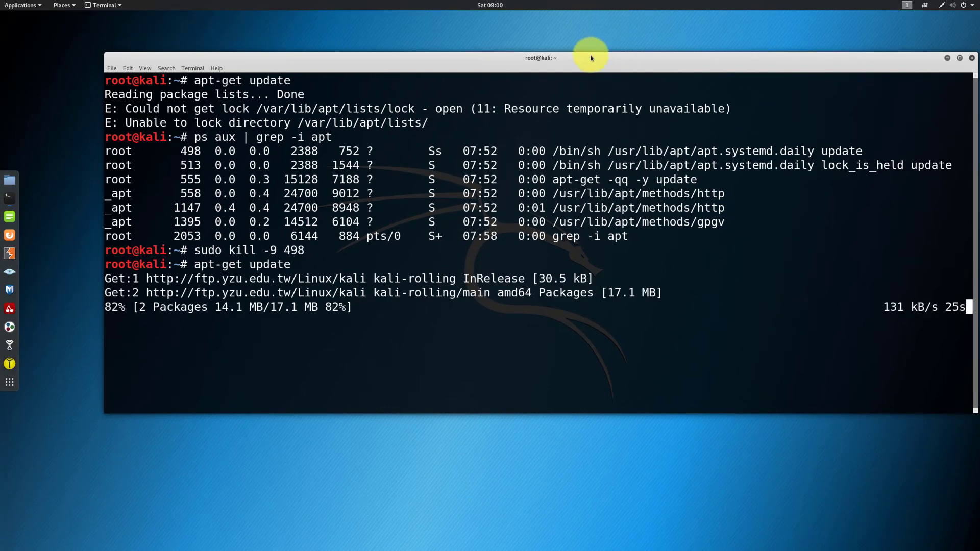
drag(590, 58, 546, 59)
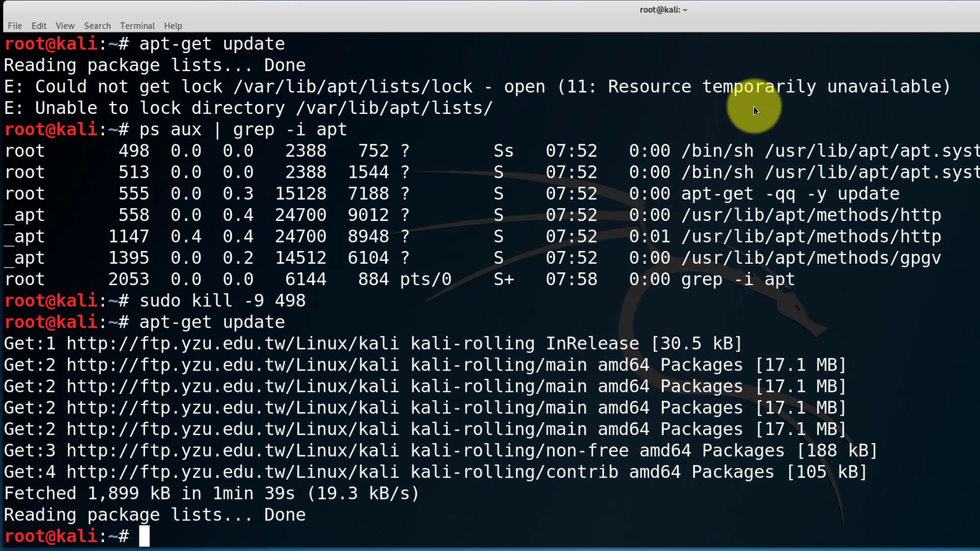
Step: Clear the screen, run apt-get upgrade for the 209 packages, and answer Y to continue
text(clear)
key(Return)
text(apg)
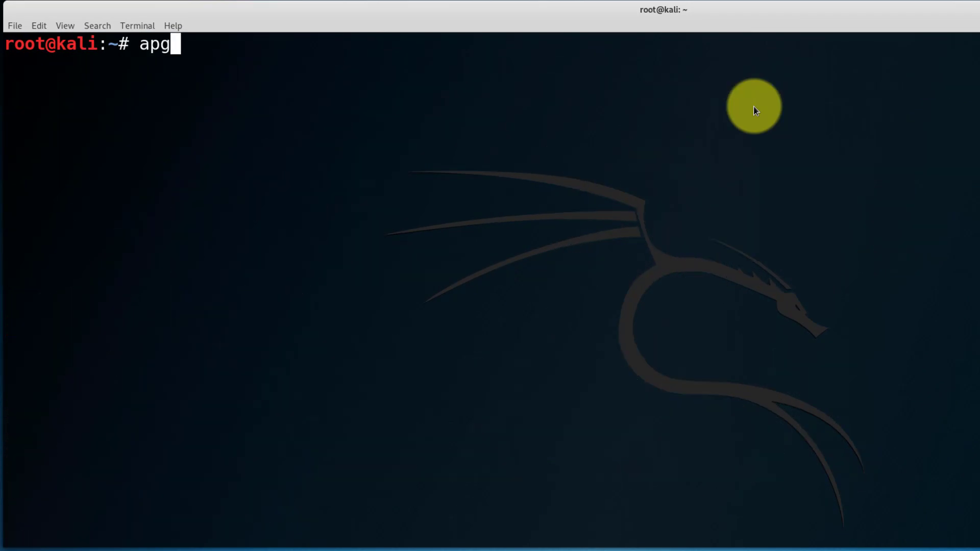
key(BackSpace)
text(t-)
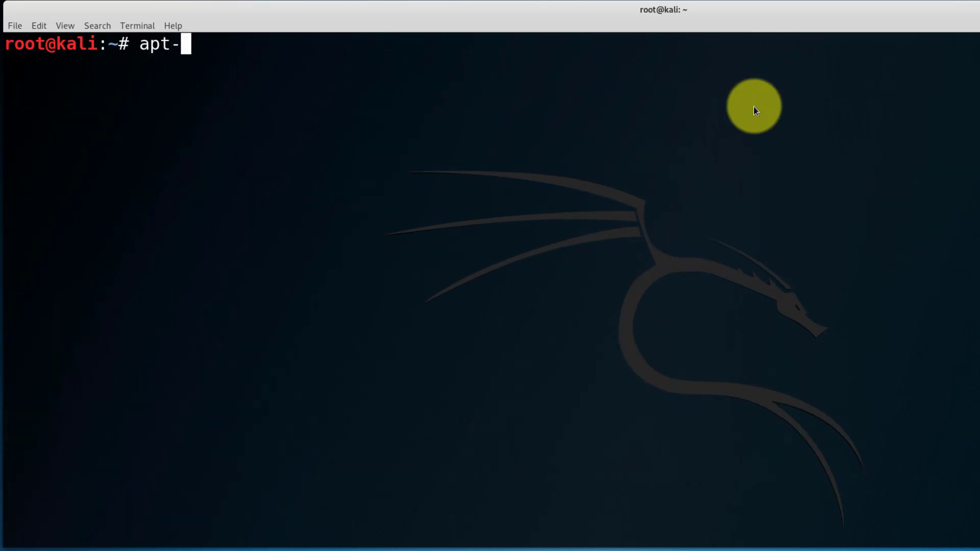
text(get upgrade)
key(Return)
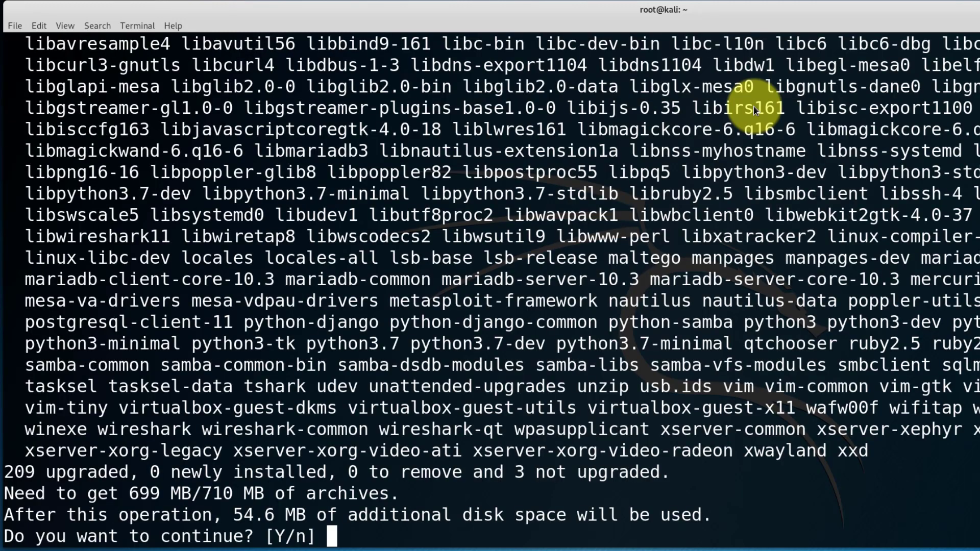
text(Y)
key(Return)
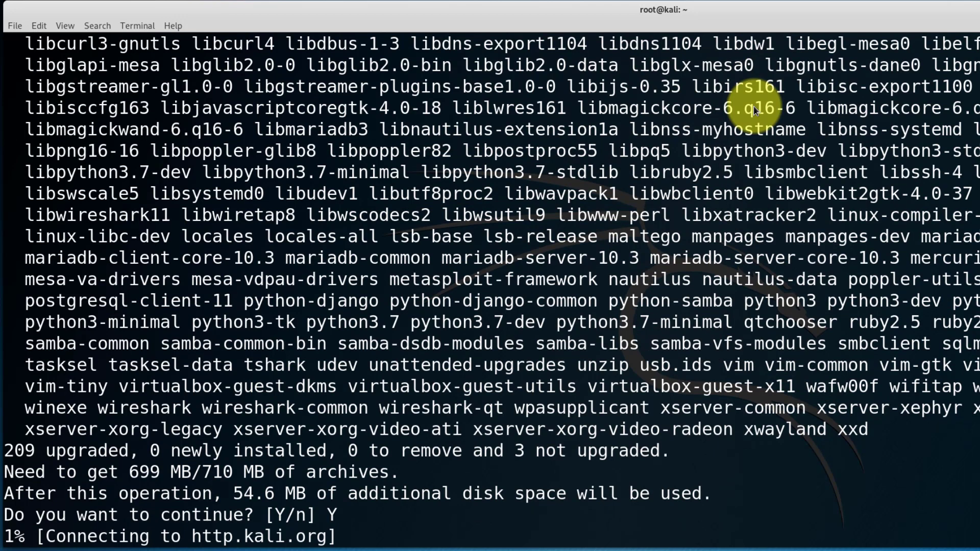